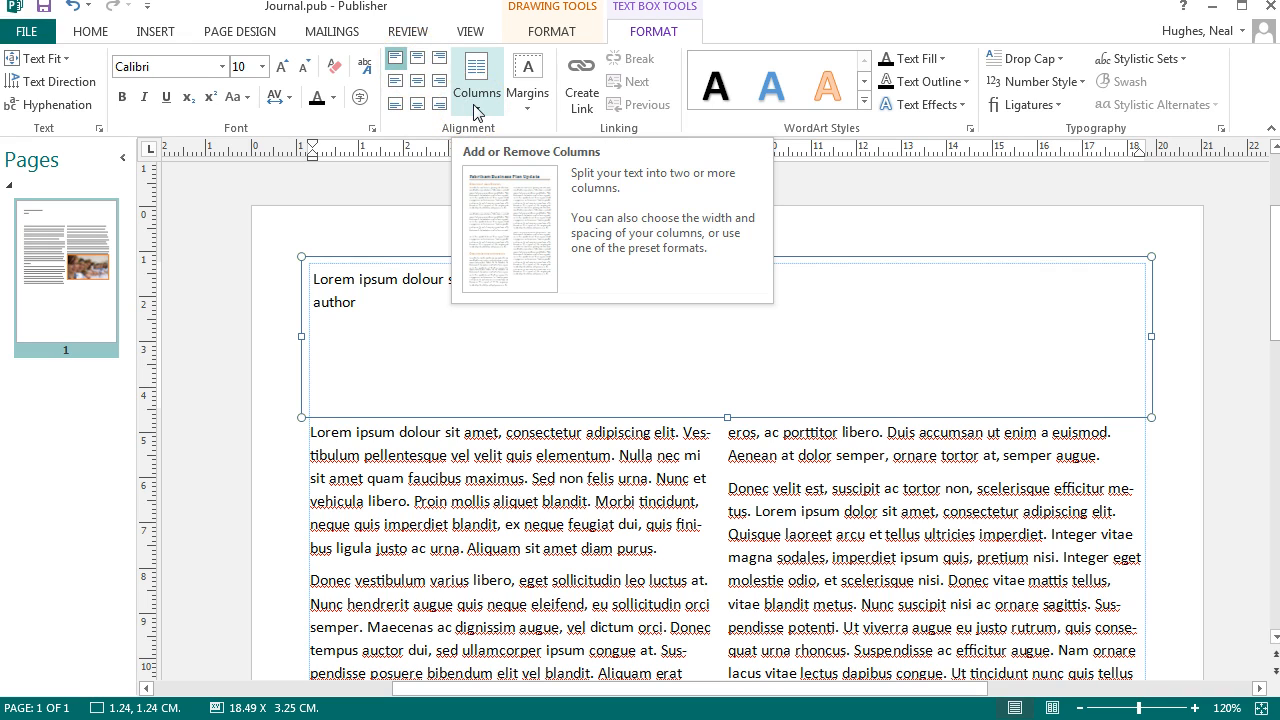
left_click(525, 108)
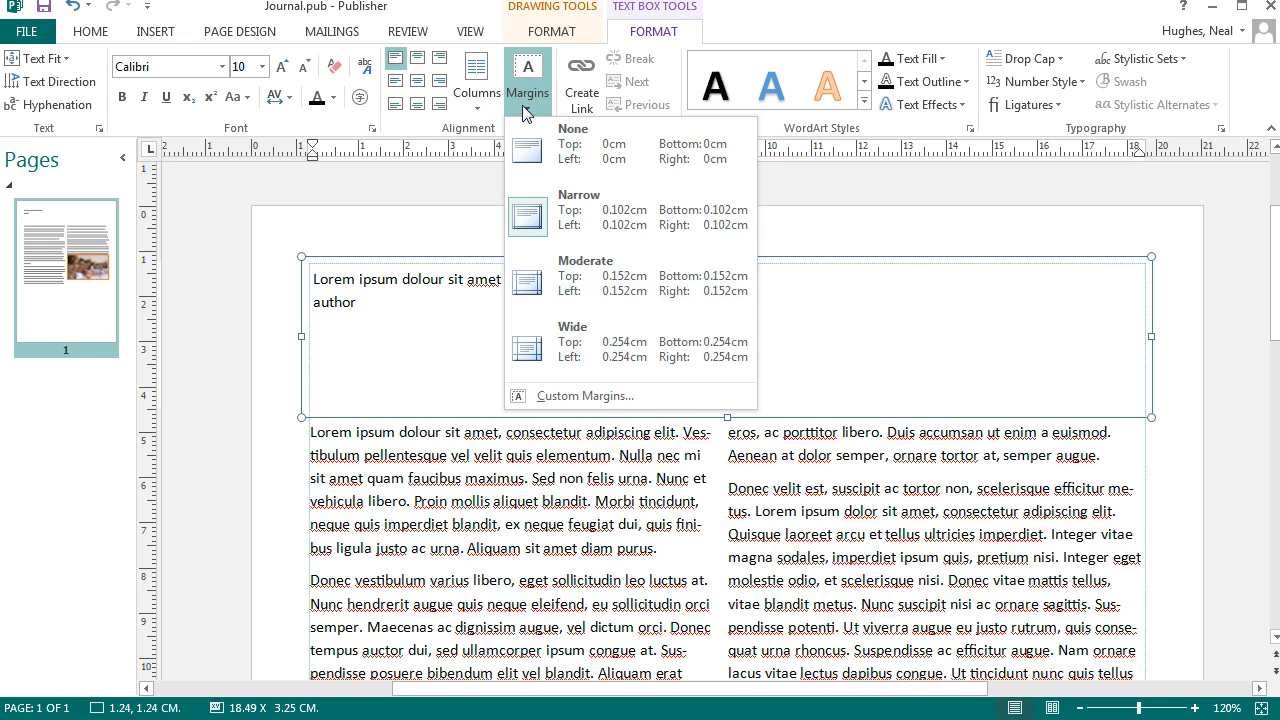
left_click(525, 110)
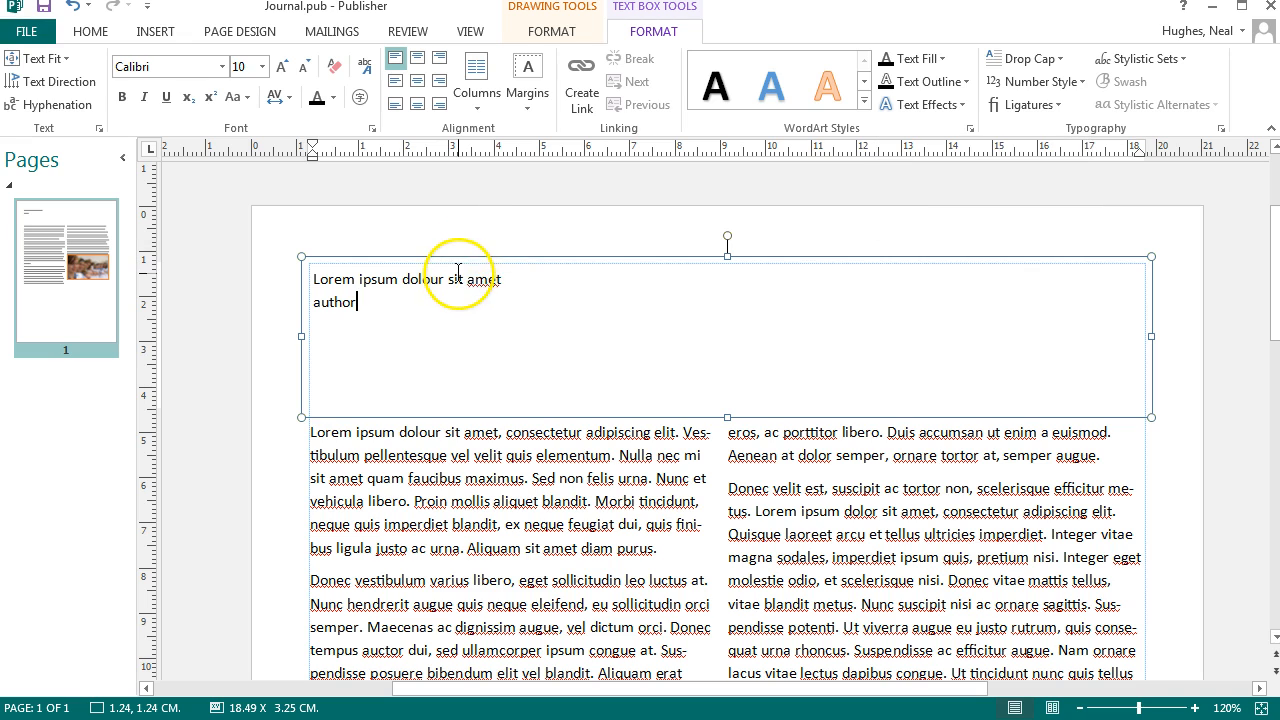
Step: Enlarge the title line "Lorem ipsum dolour sit amet" to 22 pt
left_click_drag(500, 280, 335, 290)
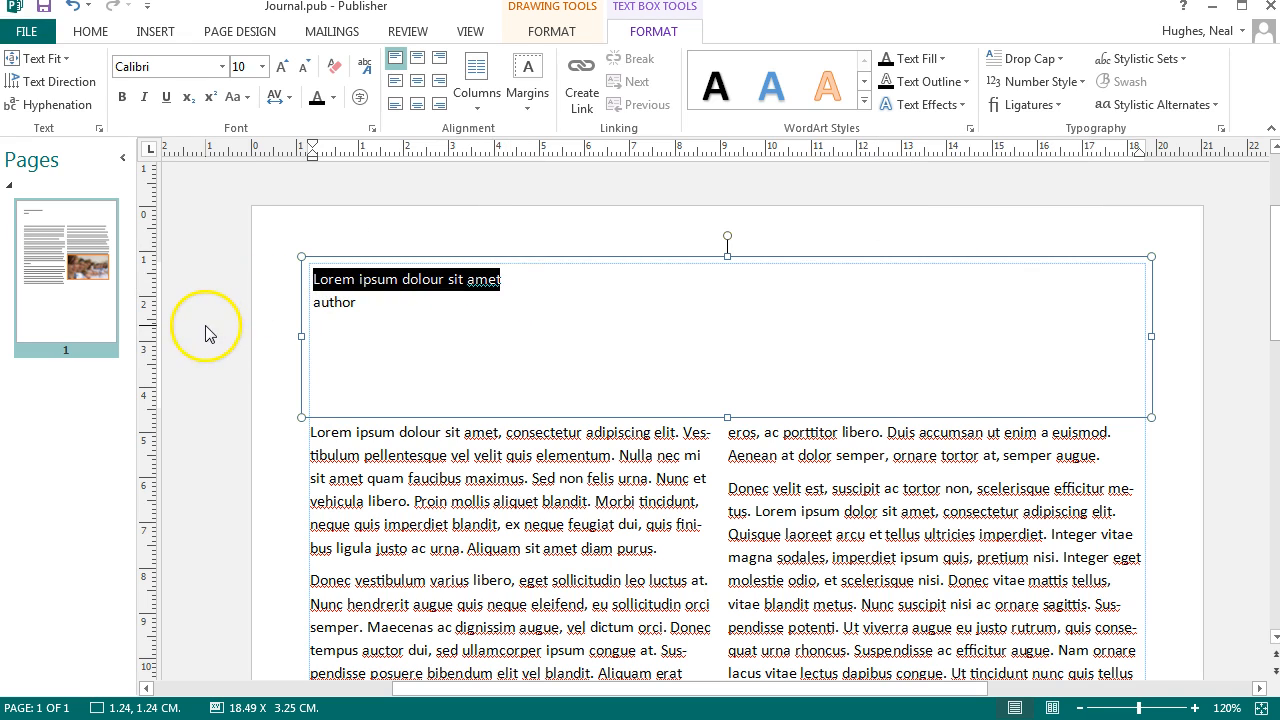
left_click(281, 67)
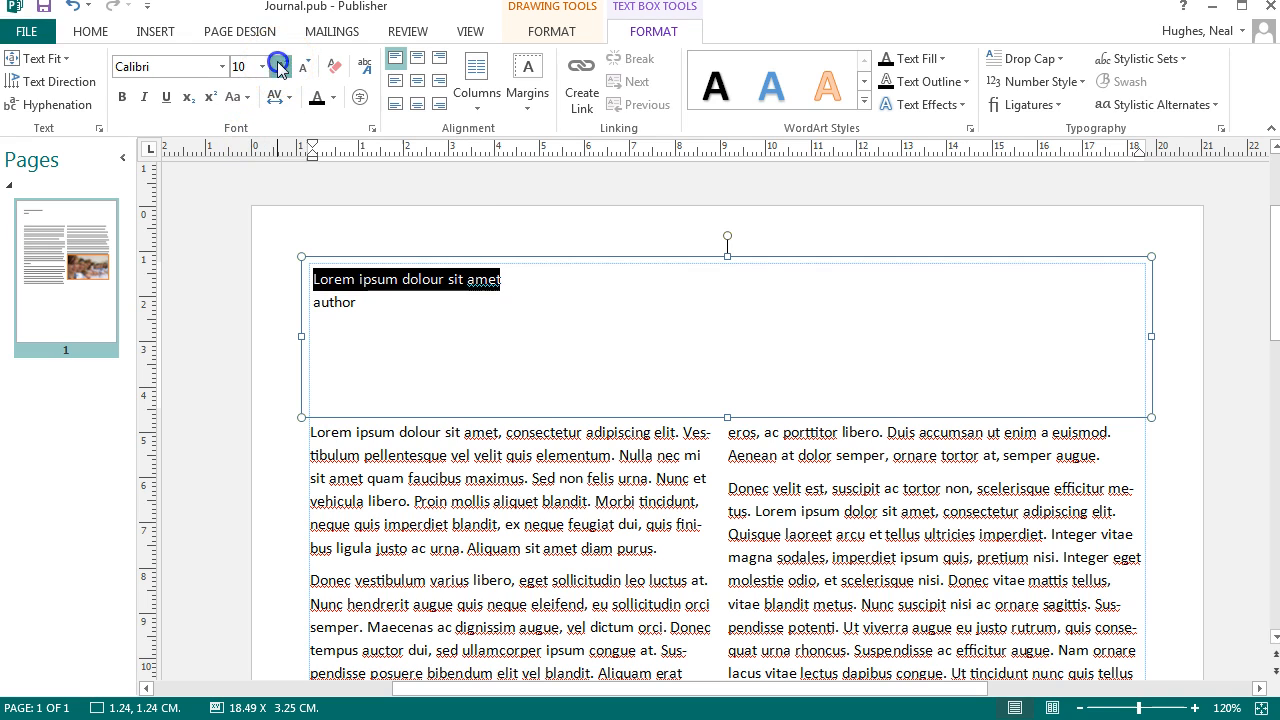
left_click(281, 67)
left_click(281, 67)
left_click(281, 67)
left_click(281, 67)
left_click(281, 67)
left_click(281, 67)
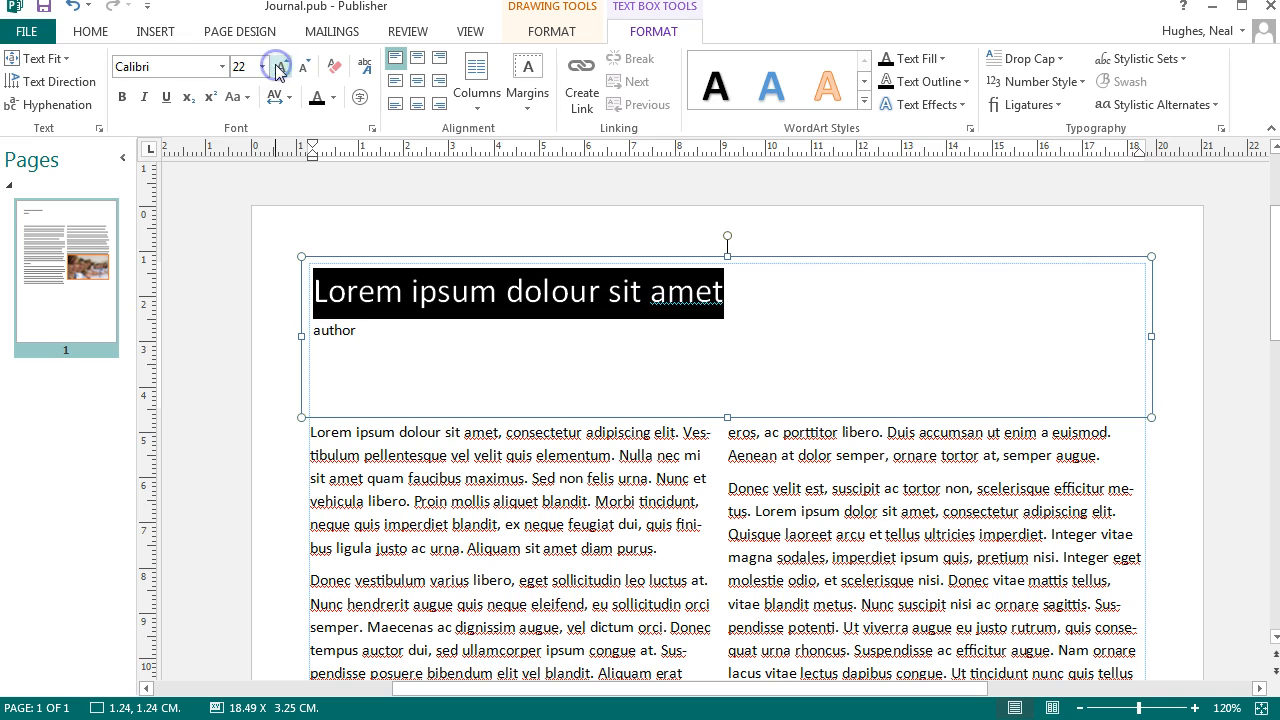
Step: Set the title's font to CG Omega and make it bold
left_click(221, 67)
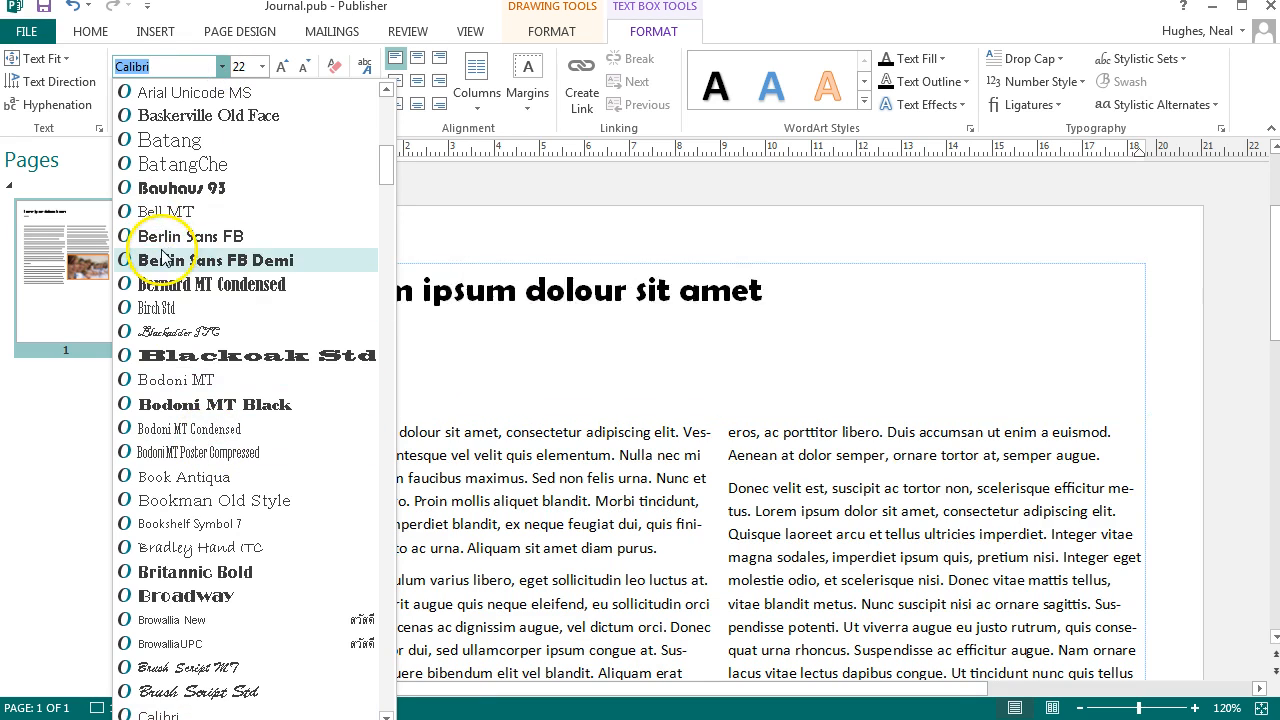
scroll(165, 275, "down", 3)
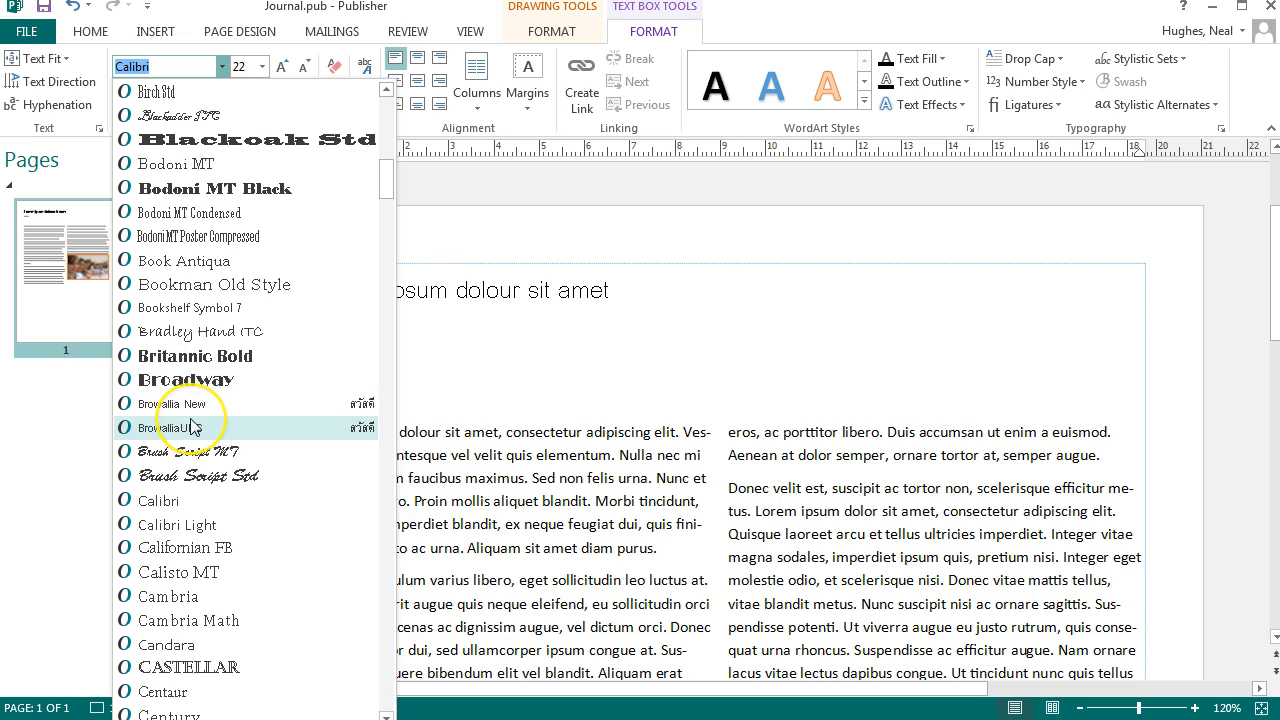
scroll(180, 528, "down", 5)
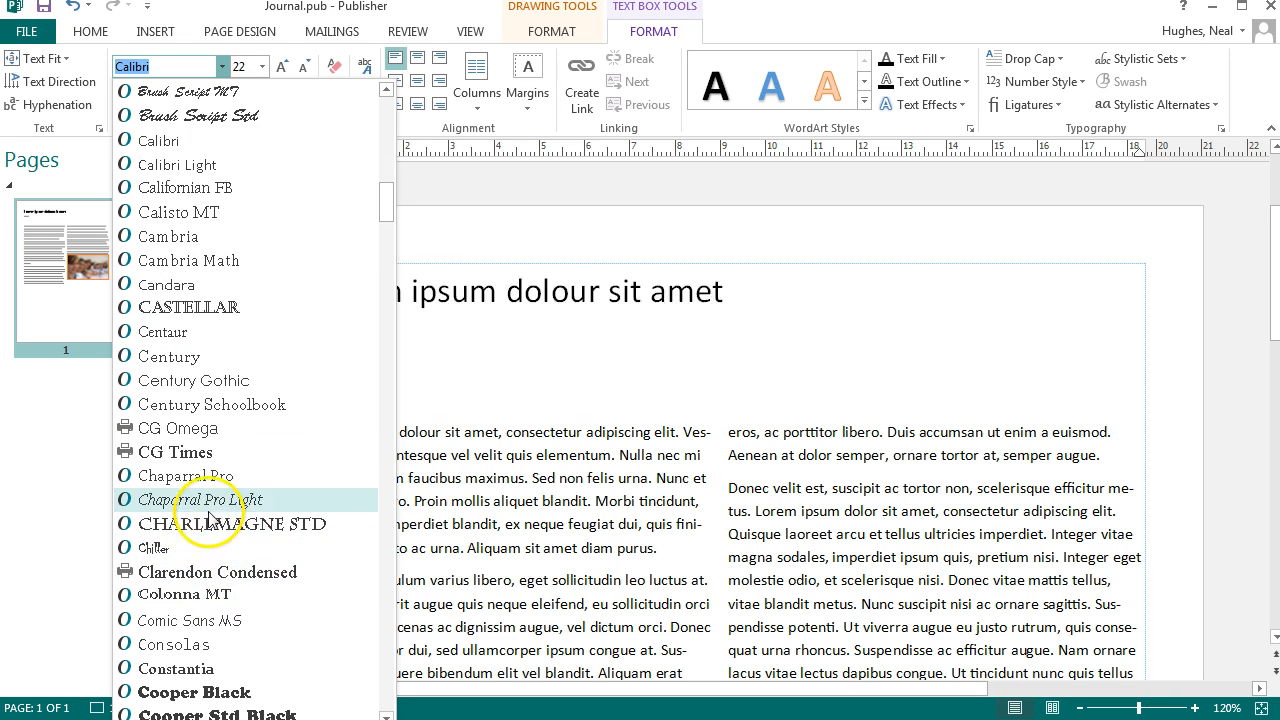
left_click(203, 428)
left_click(445, 333)
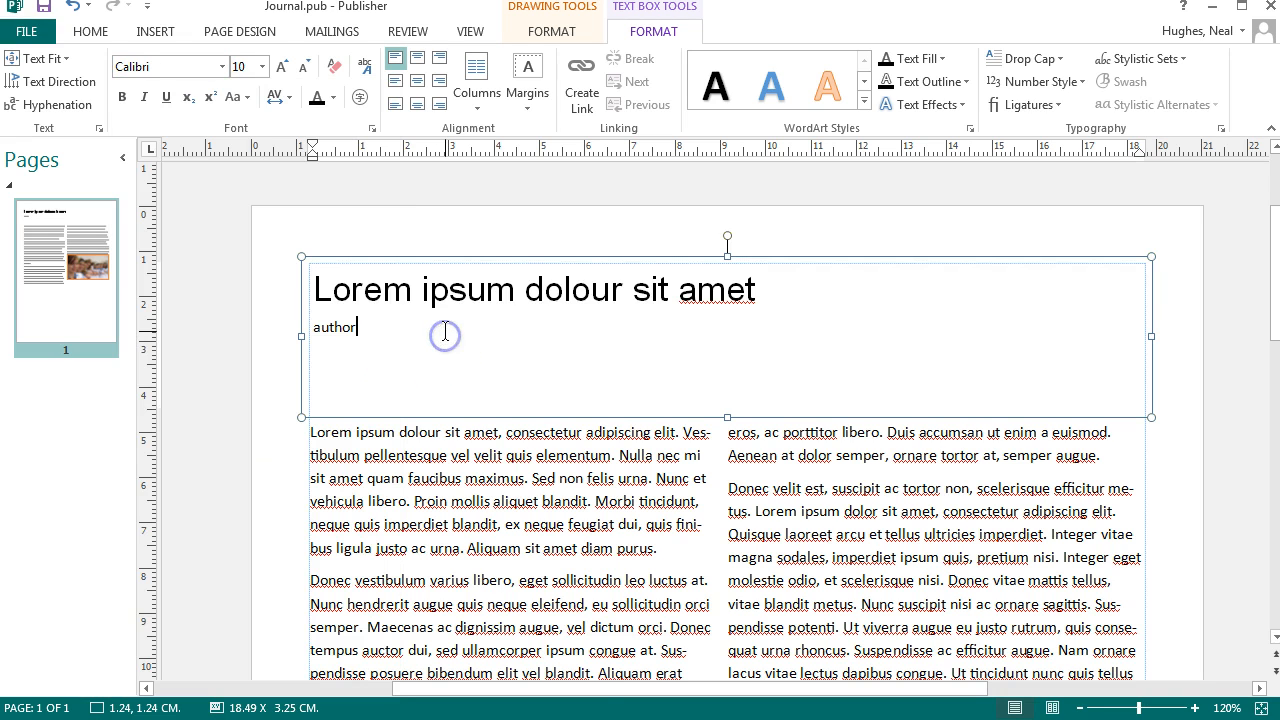
left_click_drag(770, 292, 337, 297)
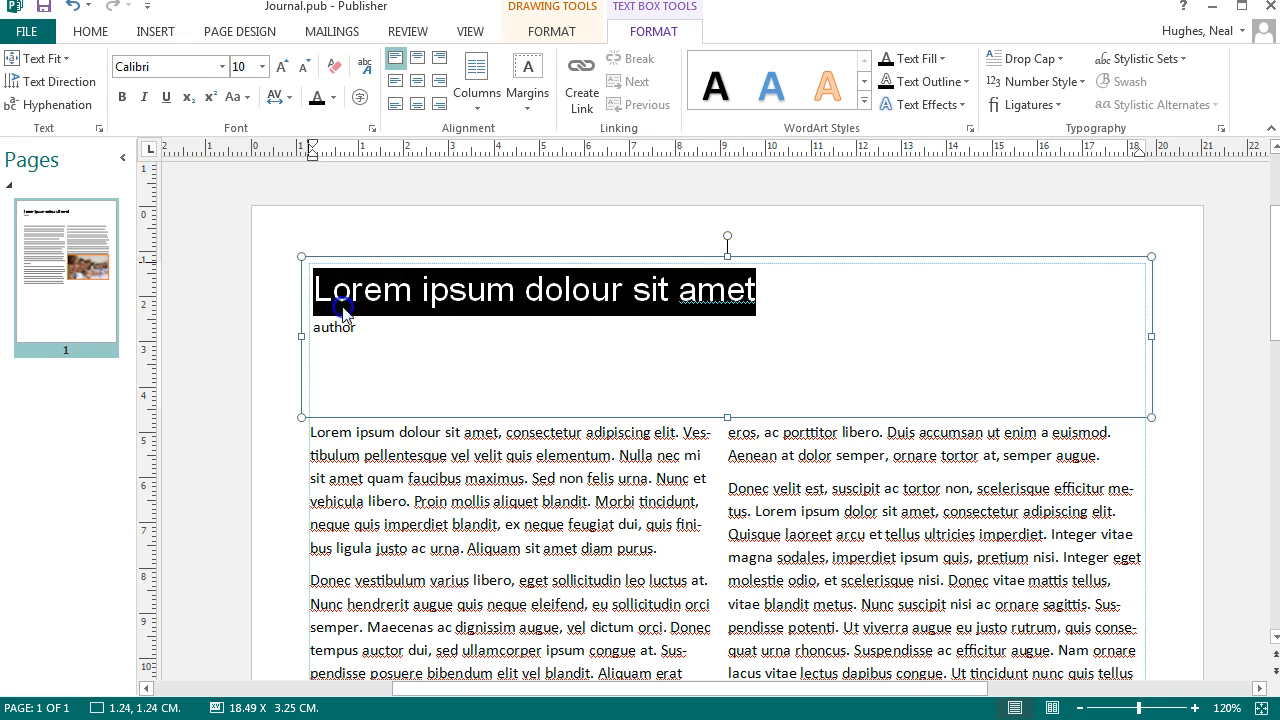
left_click(123, 97)
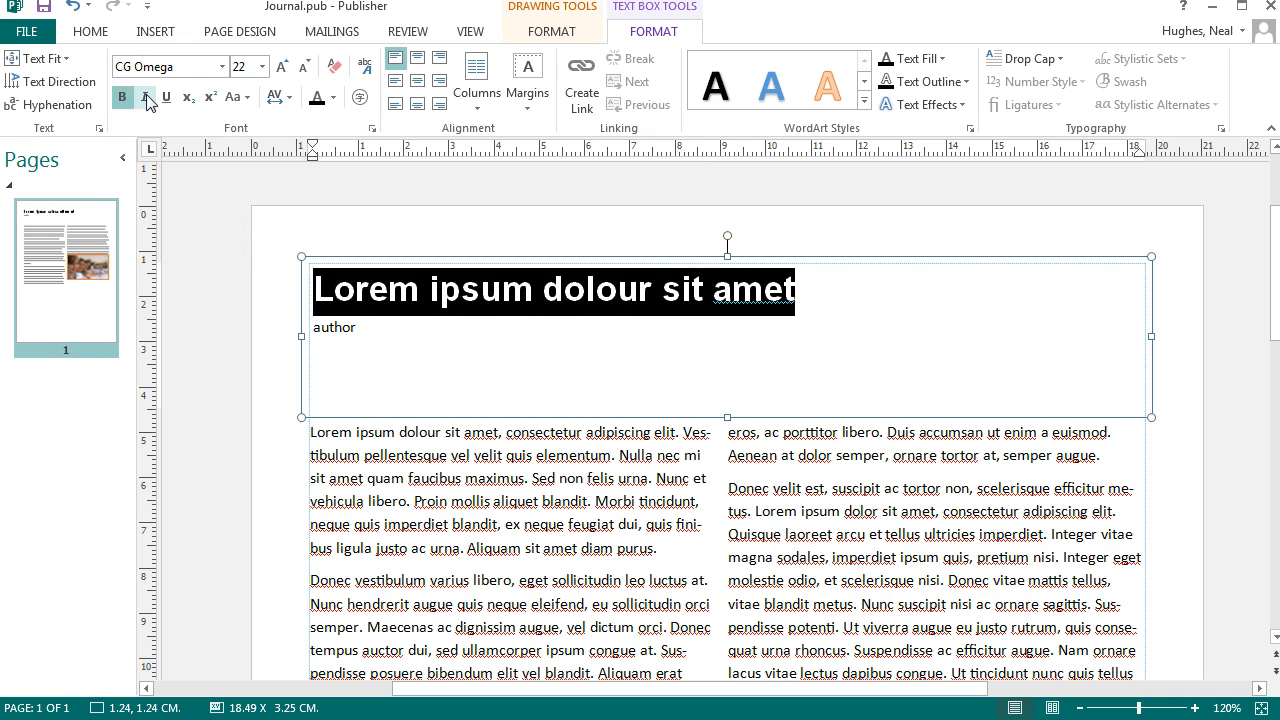
Step: Try italic and underline formatting on the title, removing each one again
left_click(146, 97)
left_click(146, 97)
left_click(165, 97)
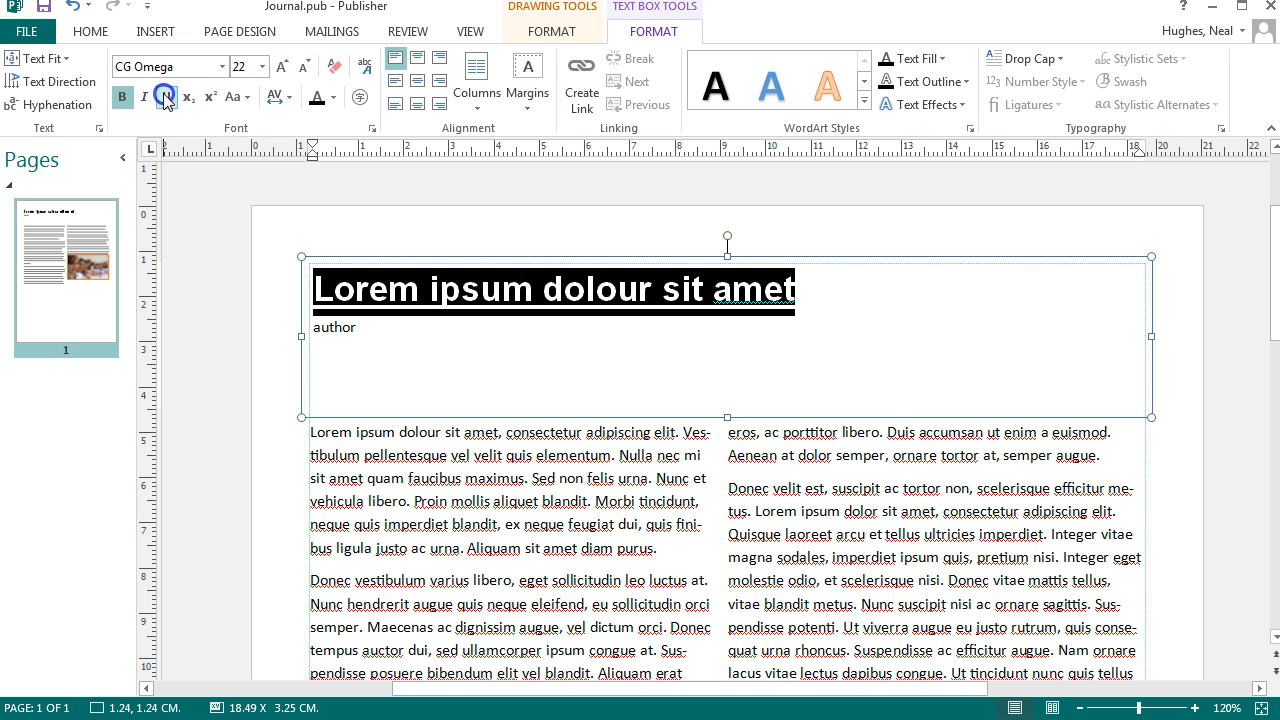
left_click(165, 97)
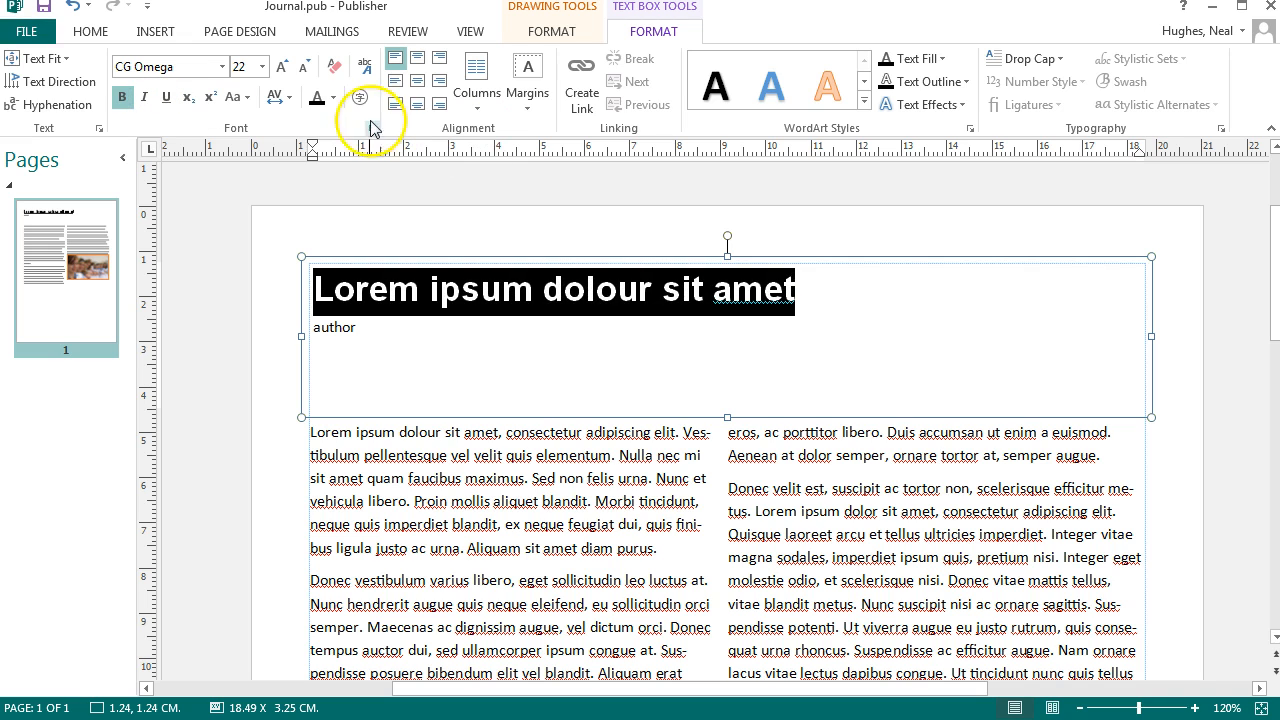
Step: Change the title's font colour to the plum scheme colour
left_click(333, 97)
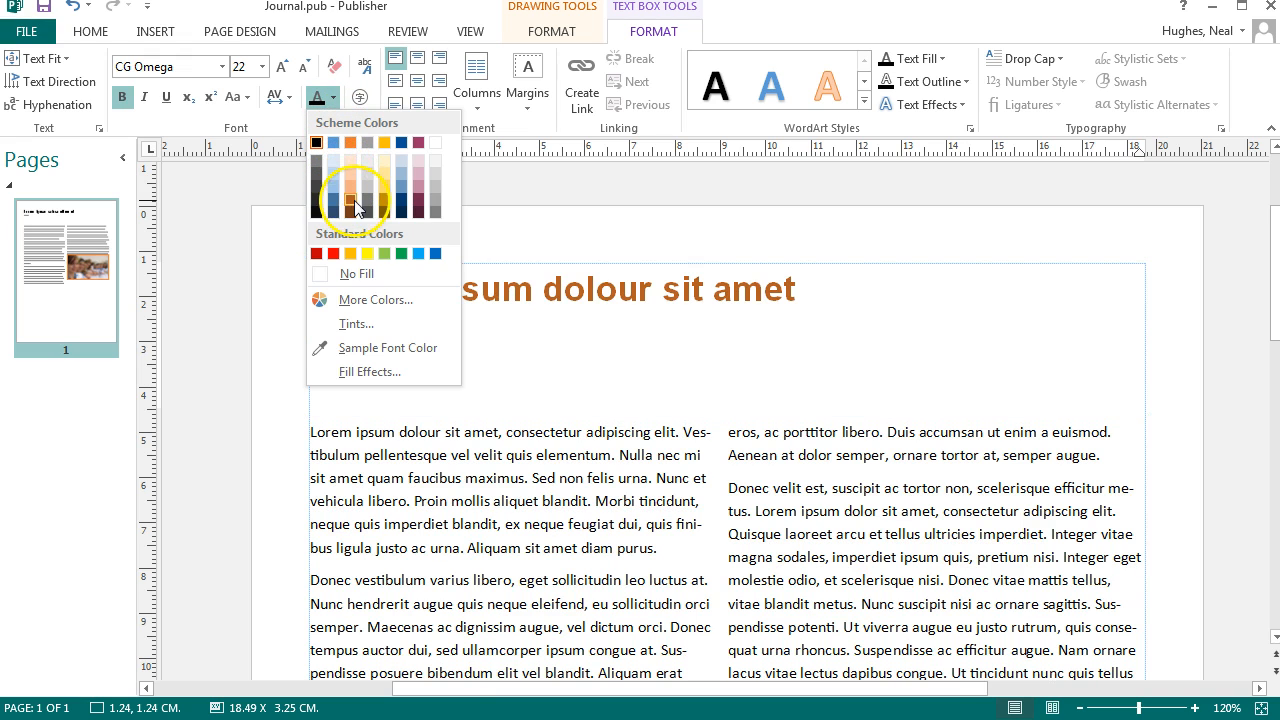
left_click(418, 142)
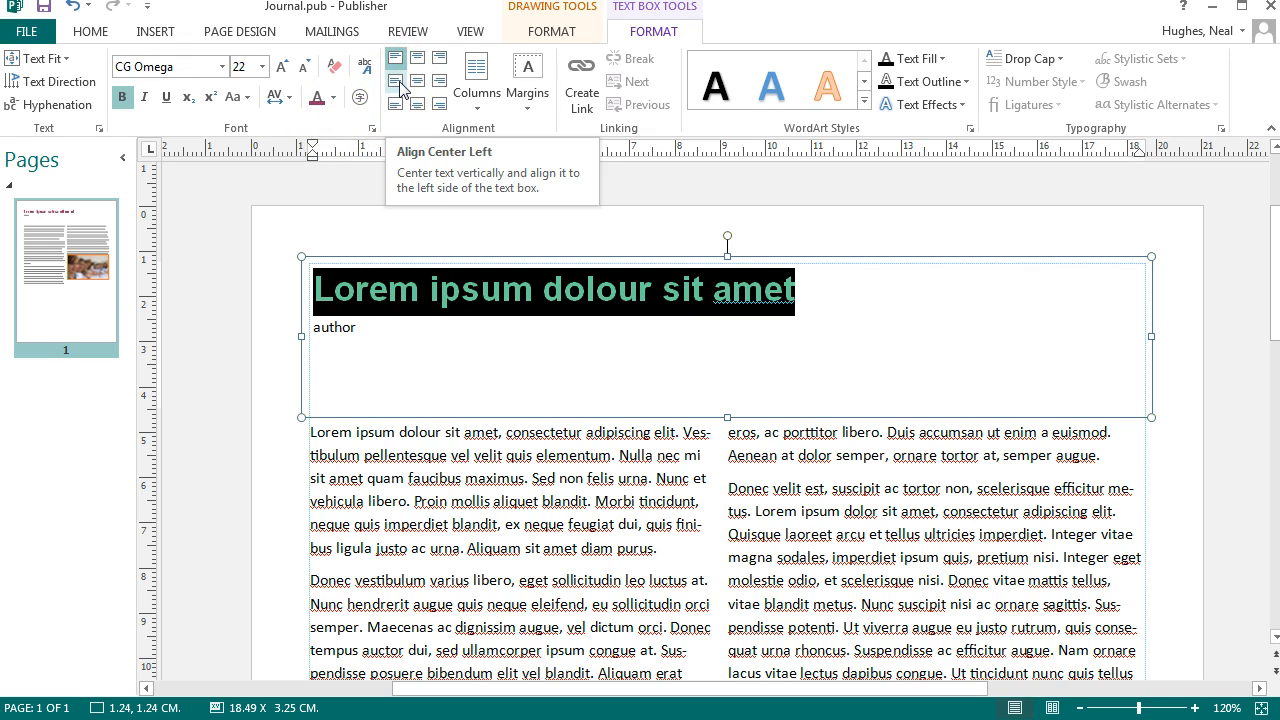
Step: Try bottom-left, centre and top-left alignment for the heading text, and settle on top-right alignment
left_click(394, 104)
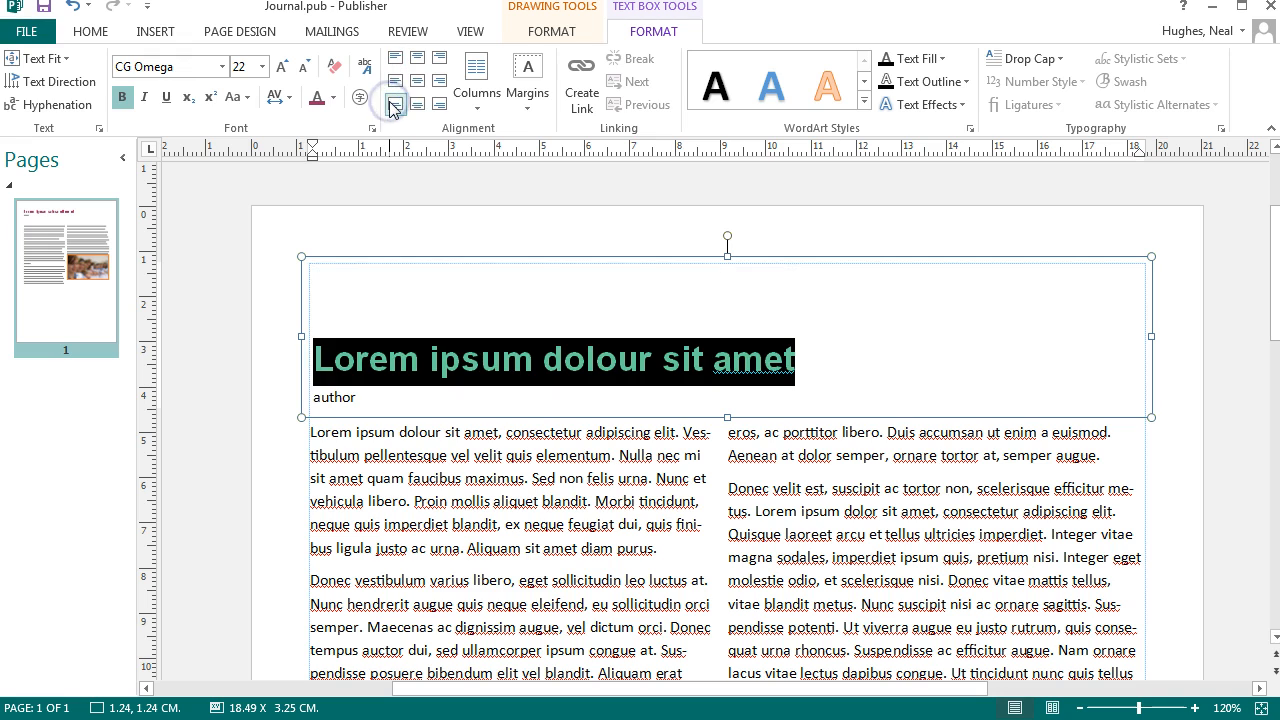
left_click(415, 79)
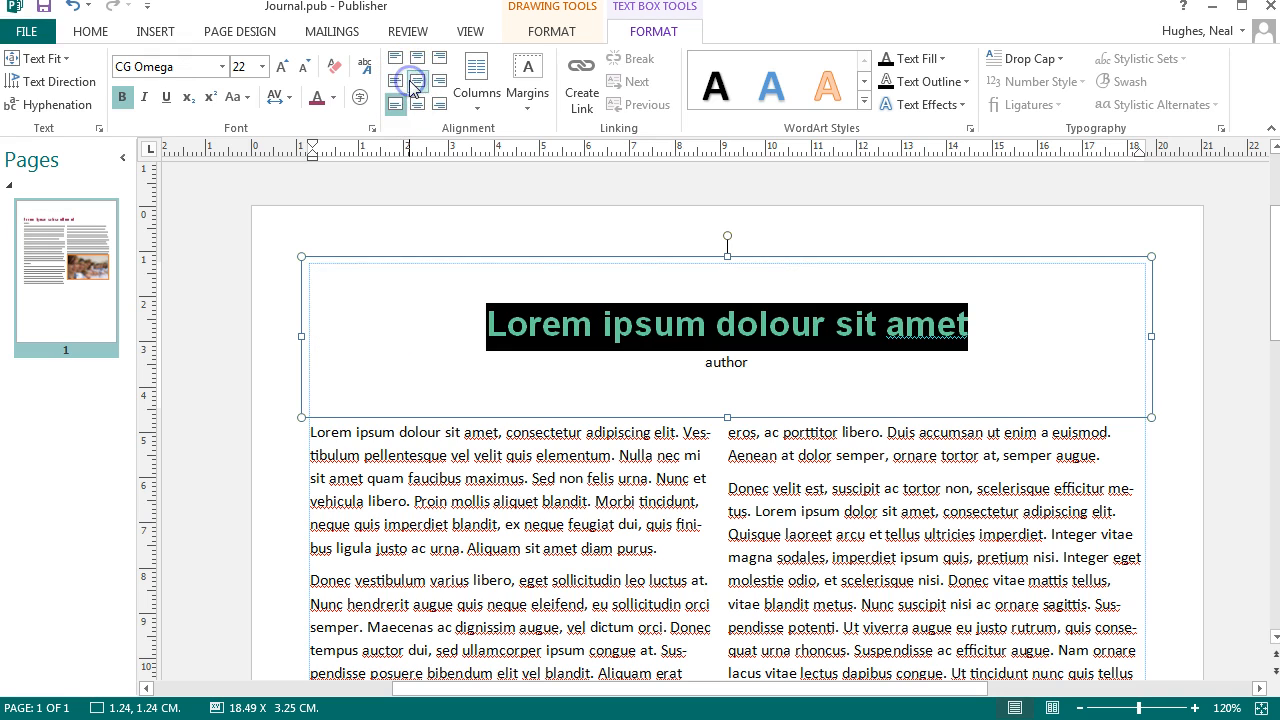
left_click(396, 60)
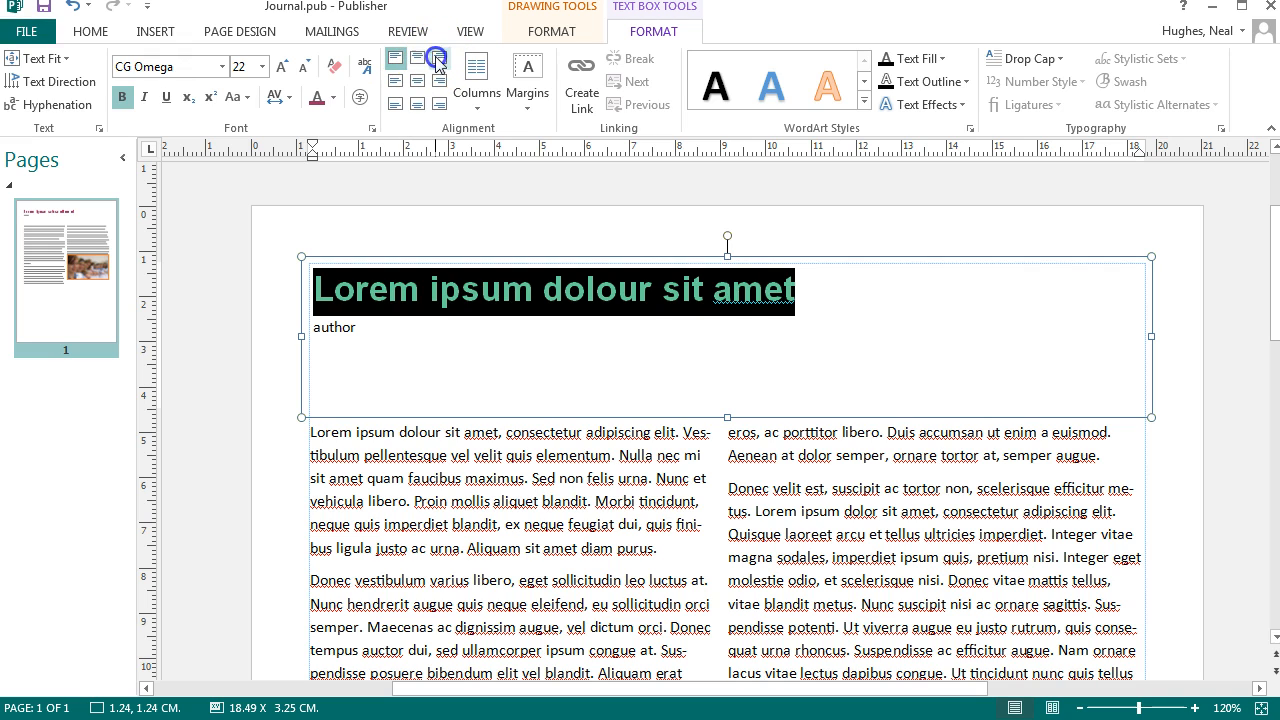
left_click(438, 61)
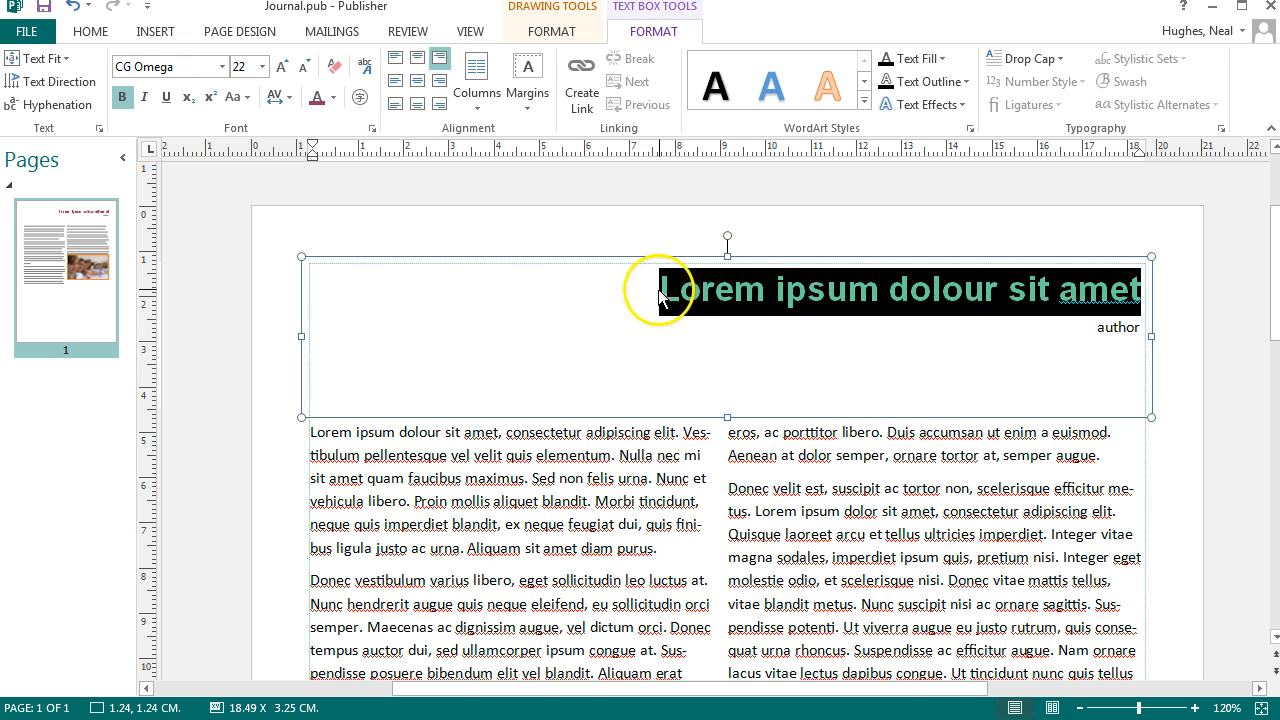
Step: Apply the WordArt style with white fill, orange outline and shadow to the title
left_click(864, 103)
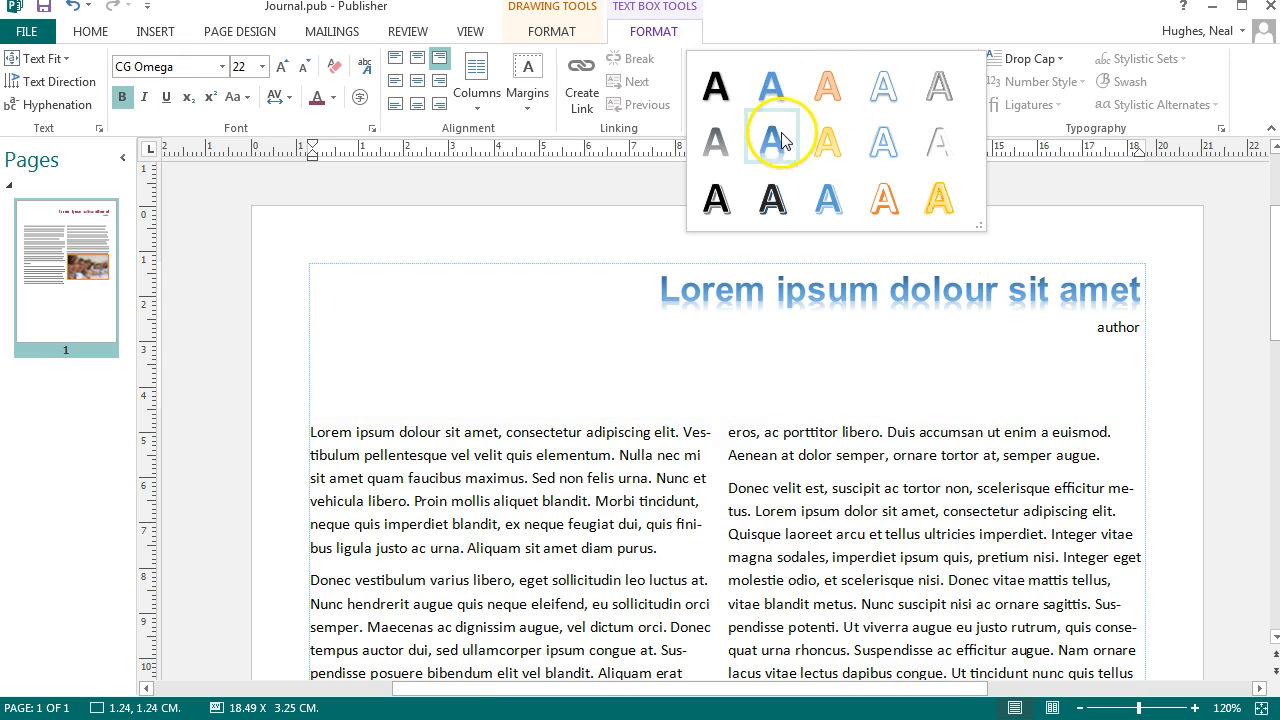
left_click(888, 198)
left_click(786, 296)
Step: Give the title's WordArt text a light orange fill and a dark plum outline
left_click_drag(661, 292, 1100, 310)
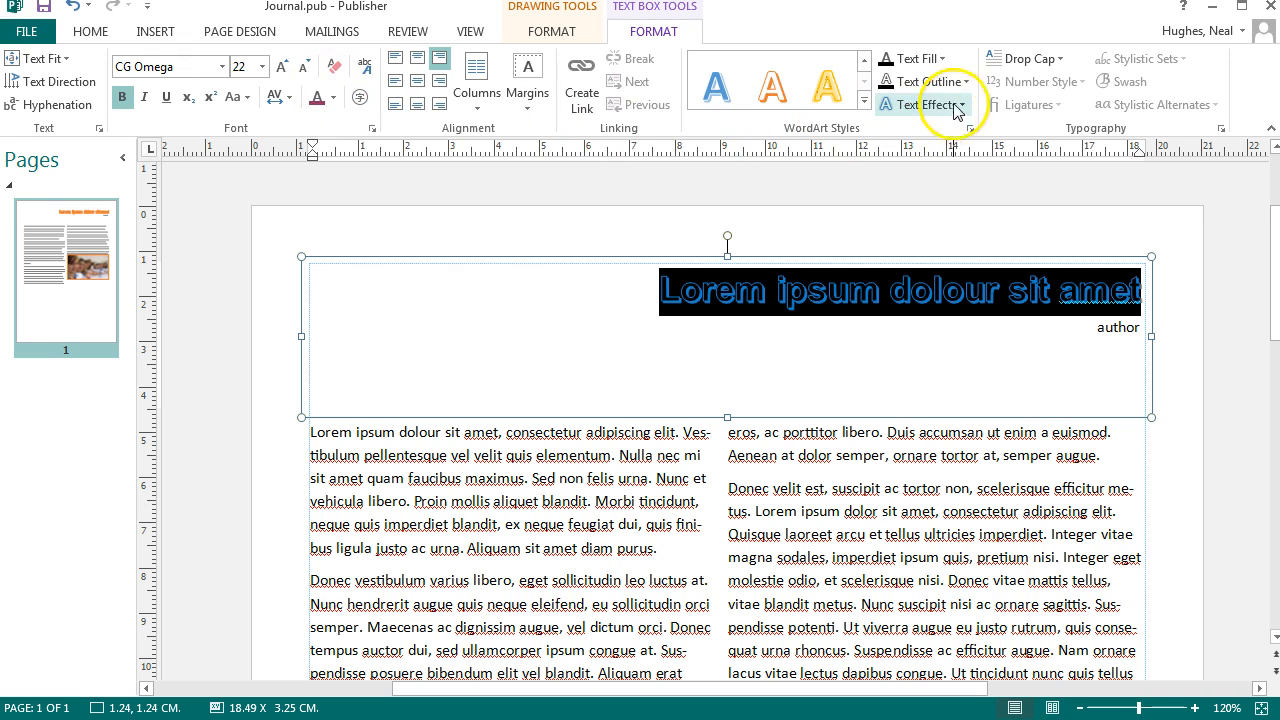
left_click(945, 60)
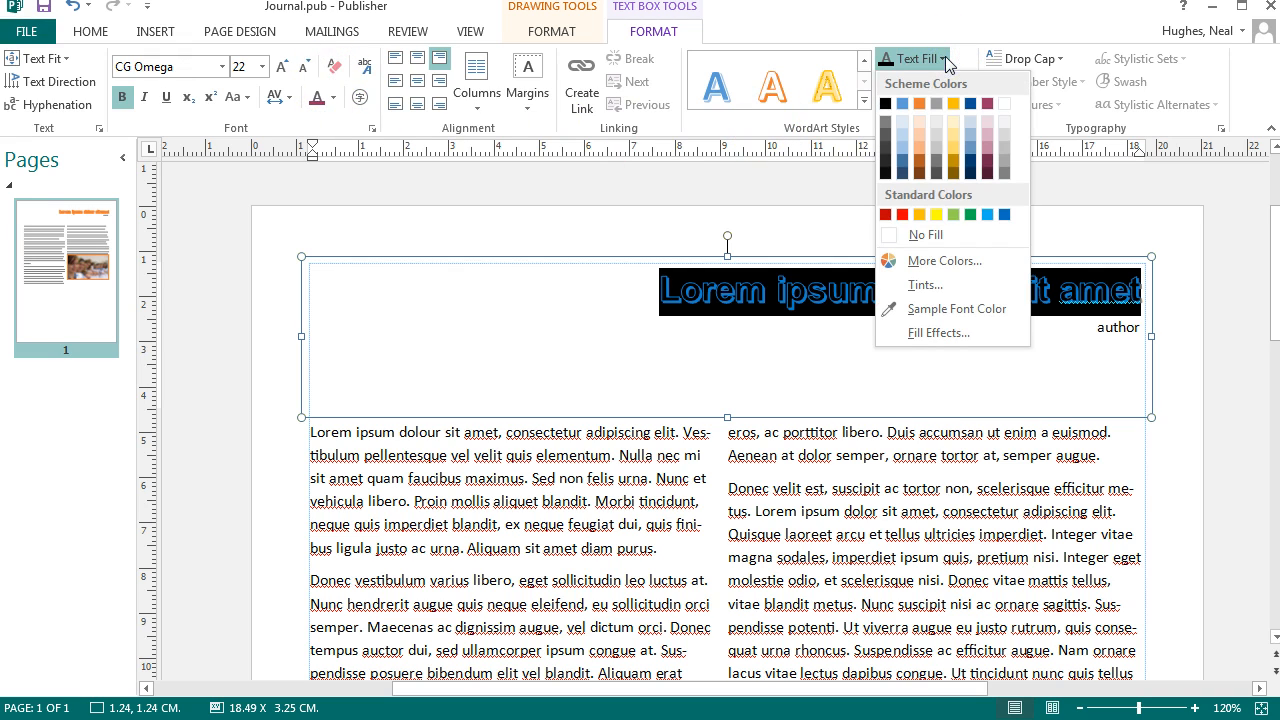
left_click(920, 158)
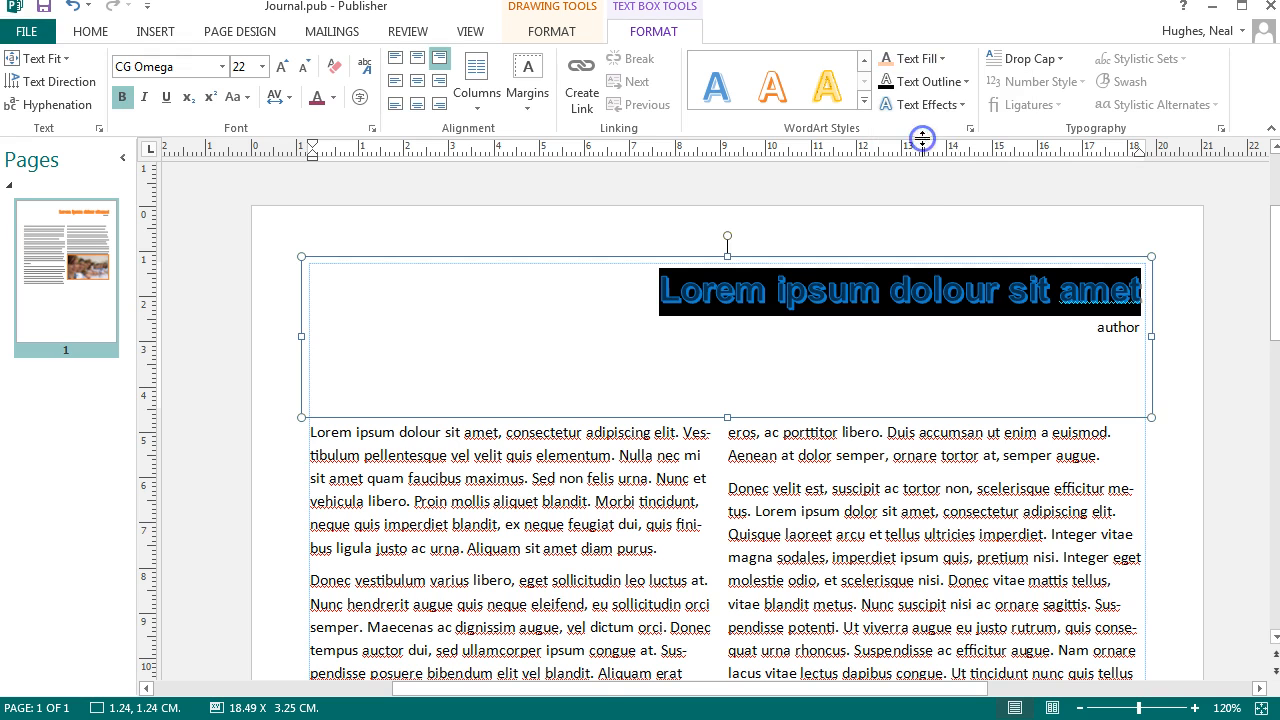
left_click(957, 83)
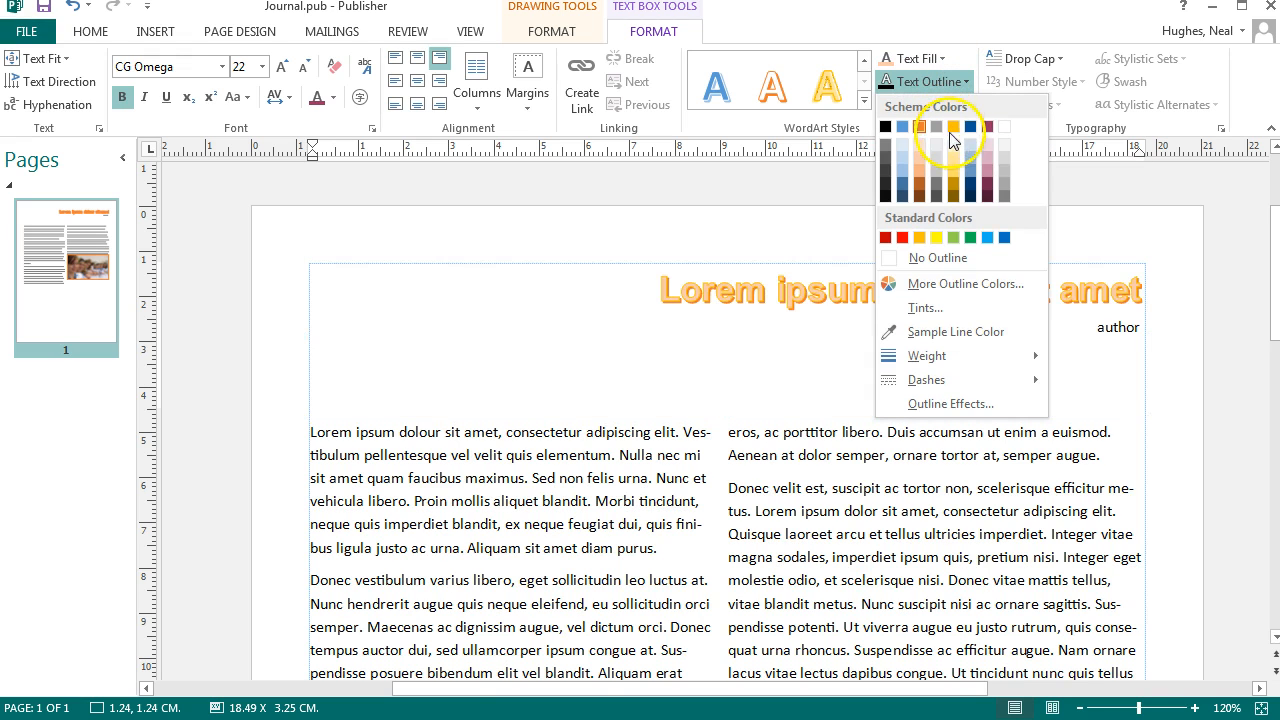
left_click(988, 200)
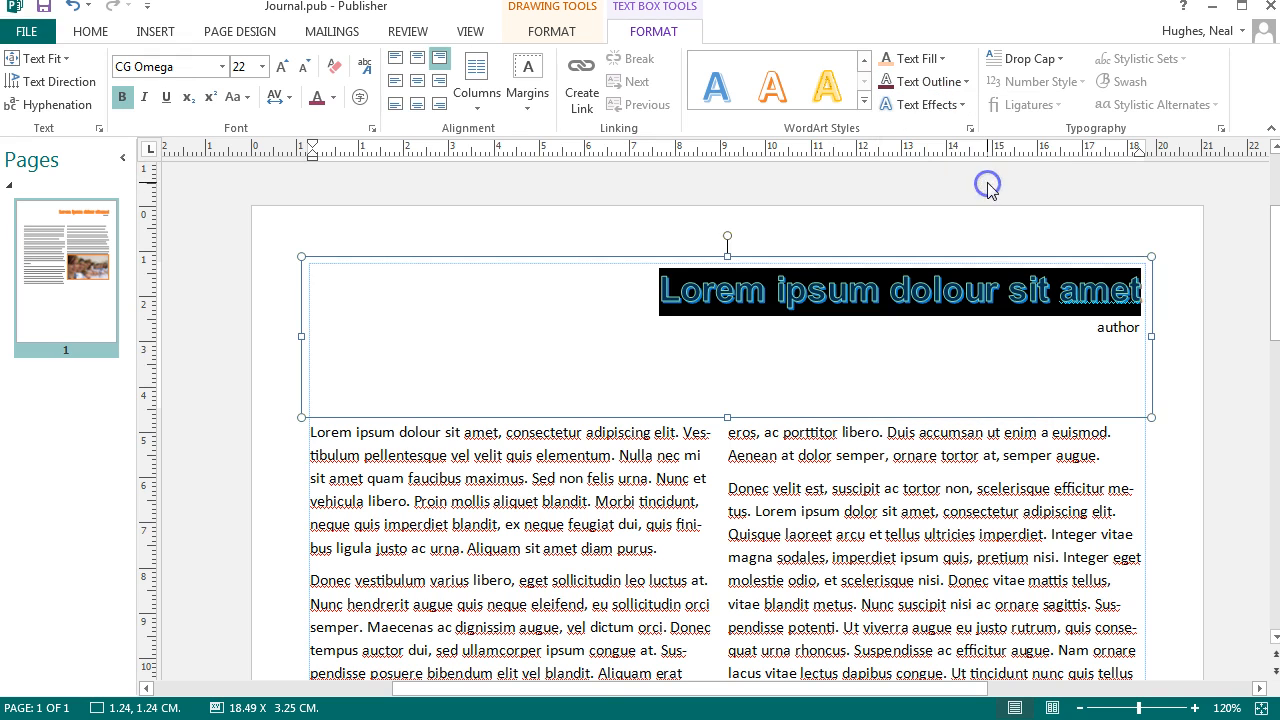
Step: Browse the shadow, reflection, glow and bevel text effects offered for the title, leaving them unapplied
left_click(958, 106)
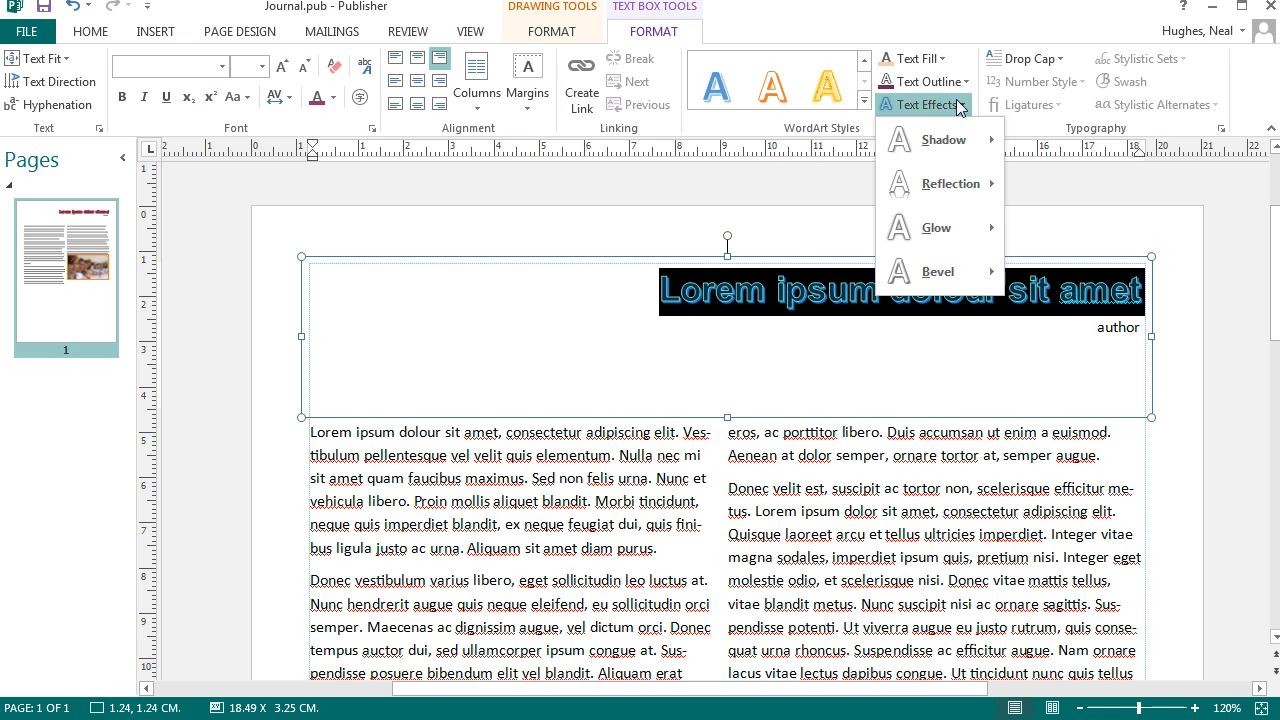
mouse_move(957, 139)
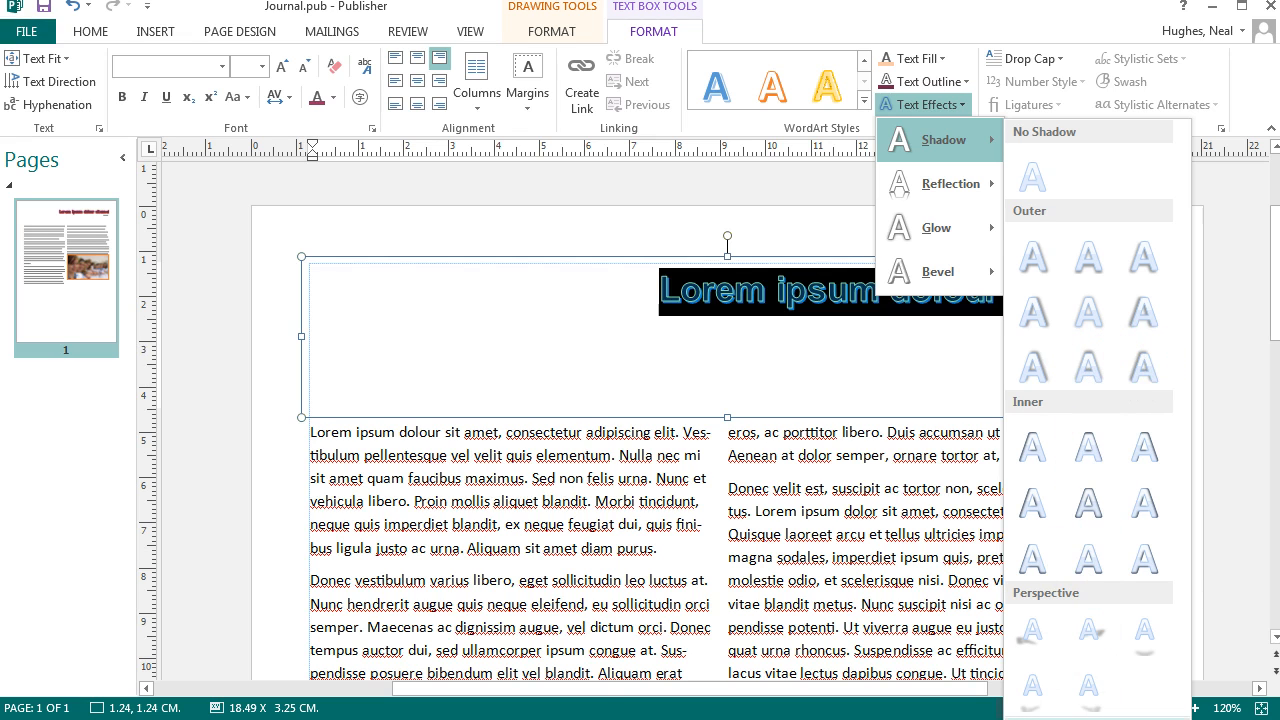
mouse_move(949, 186)
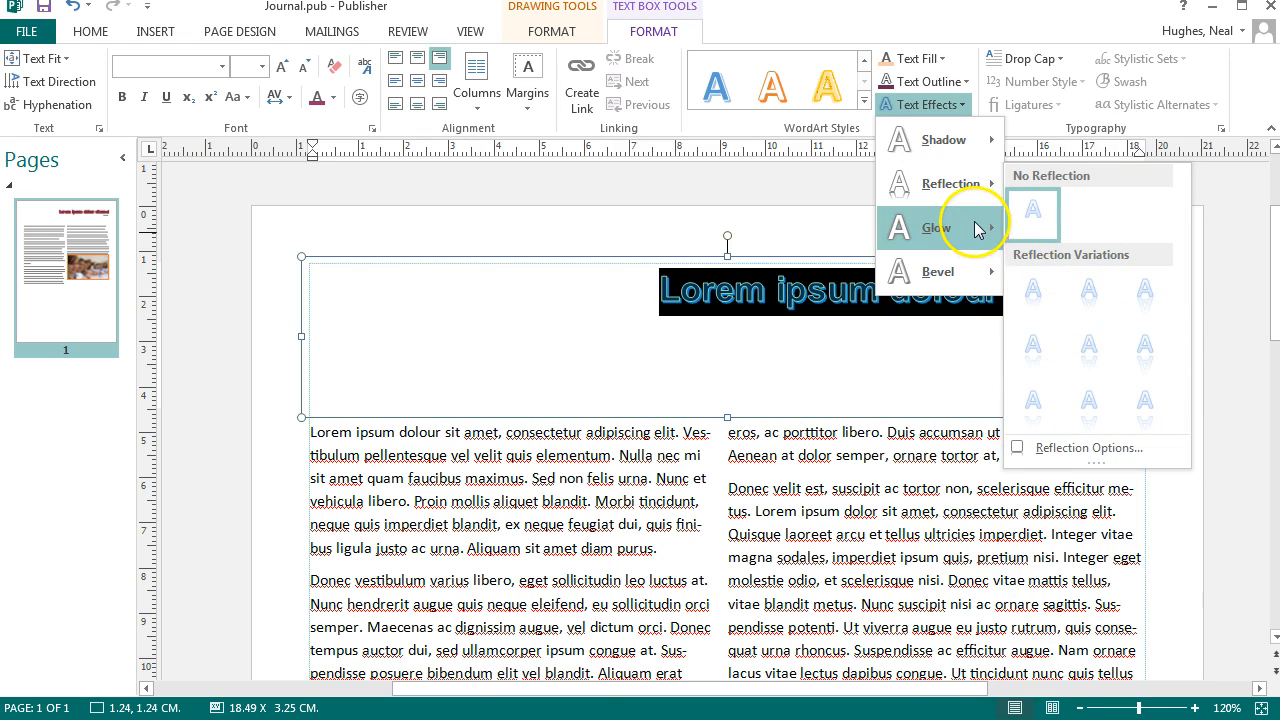
mouse_move(978, 229)
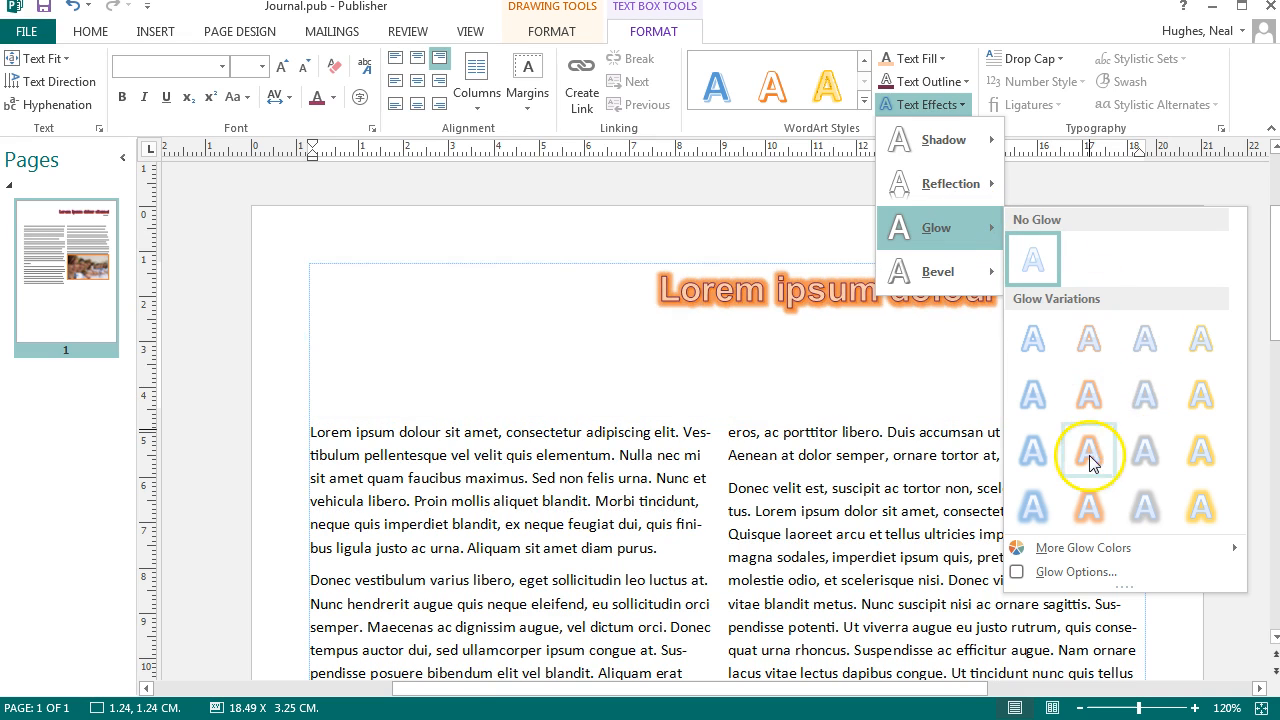
mouse_move(980, 272)
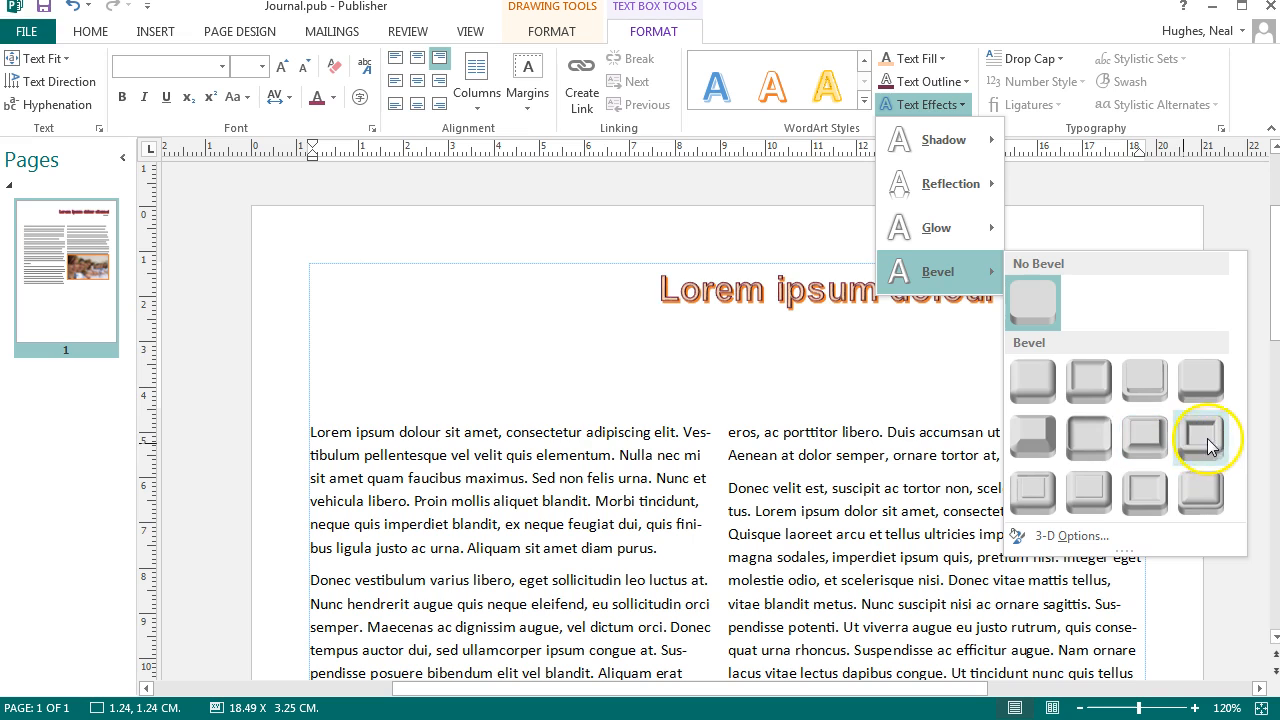
left_click(636, 286)
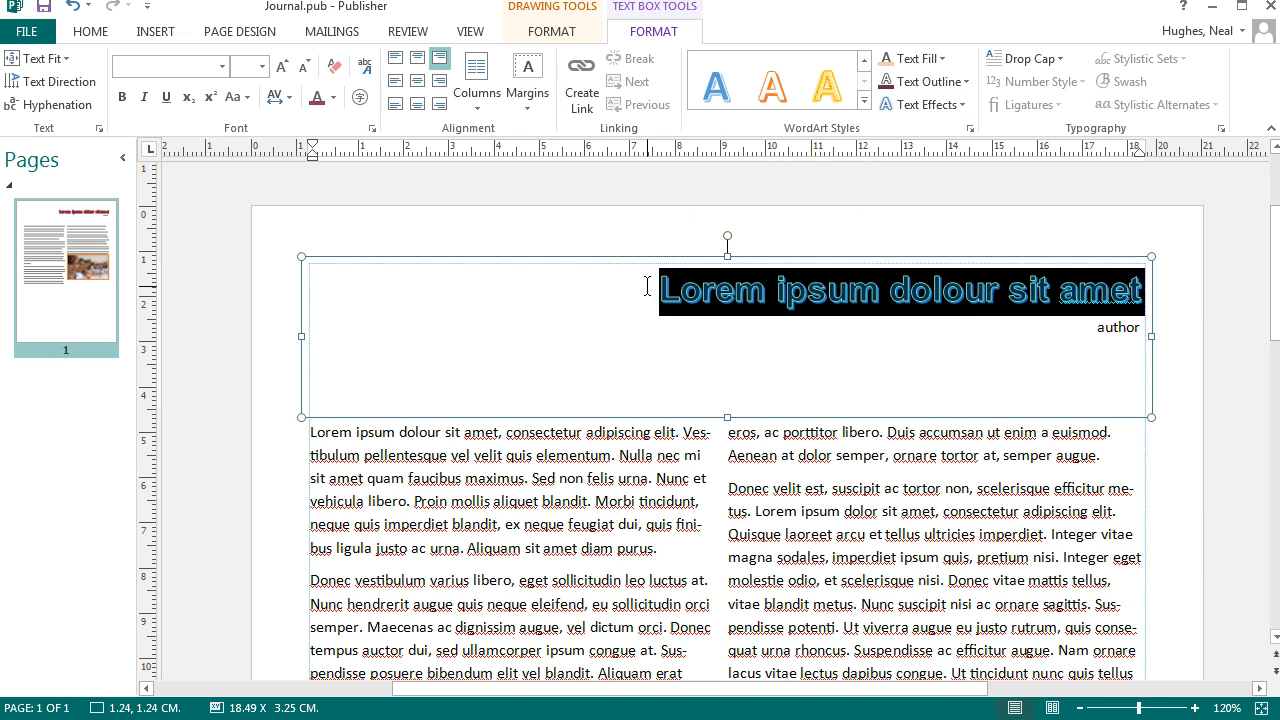
left_click(647, 287)
Step: Enlarge the author line to 20 pt and apply the WordArt style with light orange fill and orange outline
double_click(1095, 328)
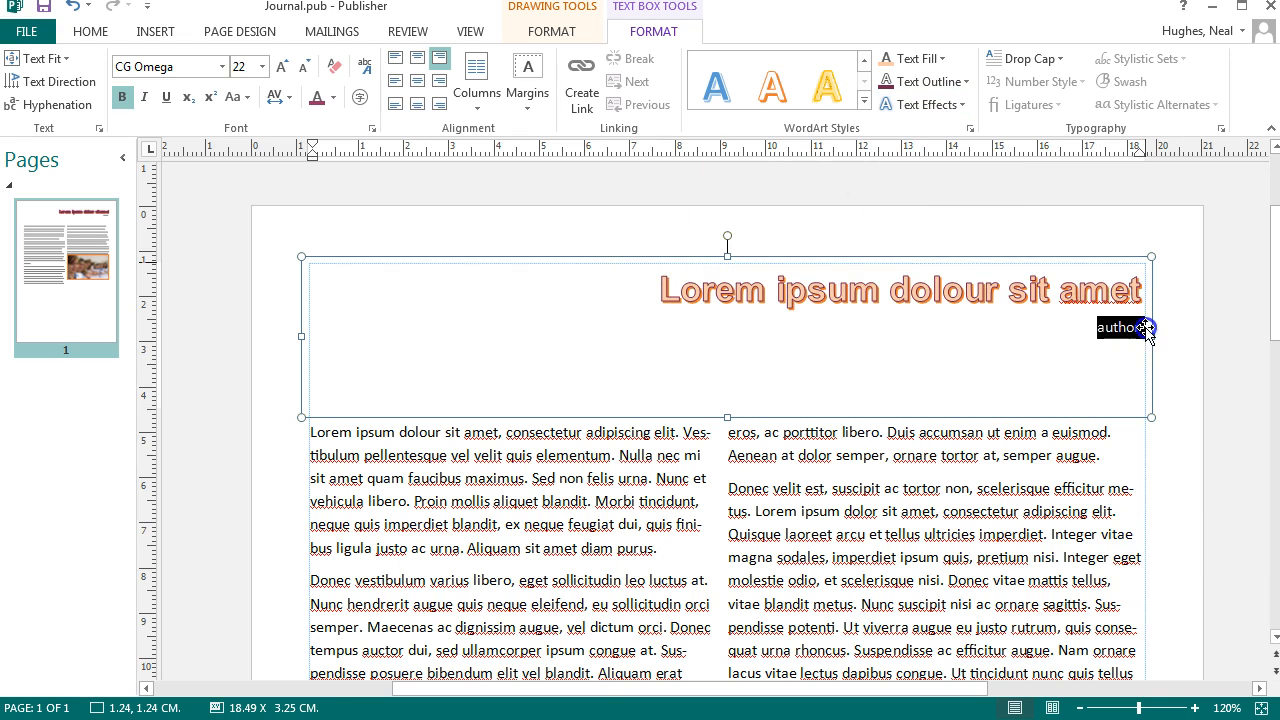
left_click(281, 67)
left_click(282, 67)
left_click(282, 67)
left_click(283, 67)
left_click(284, 67)
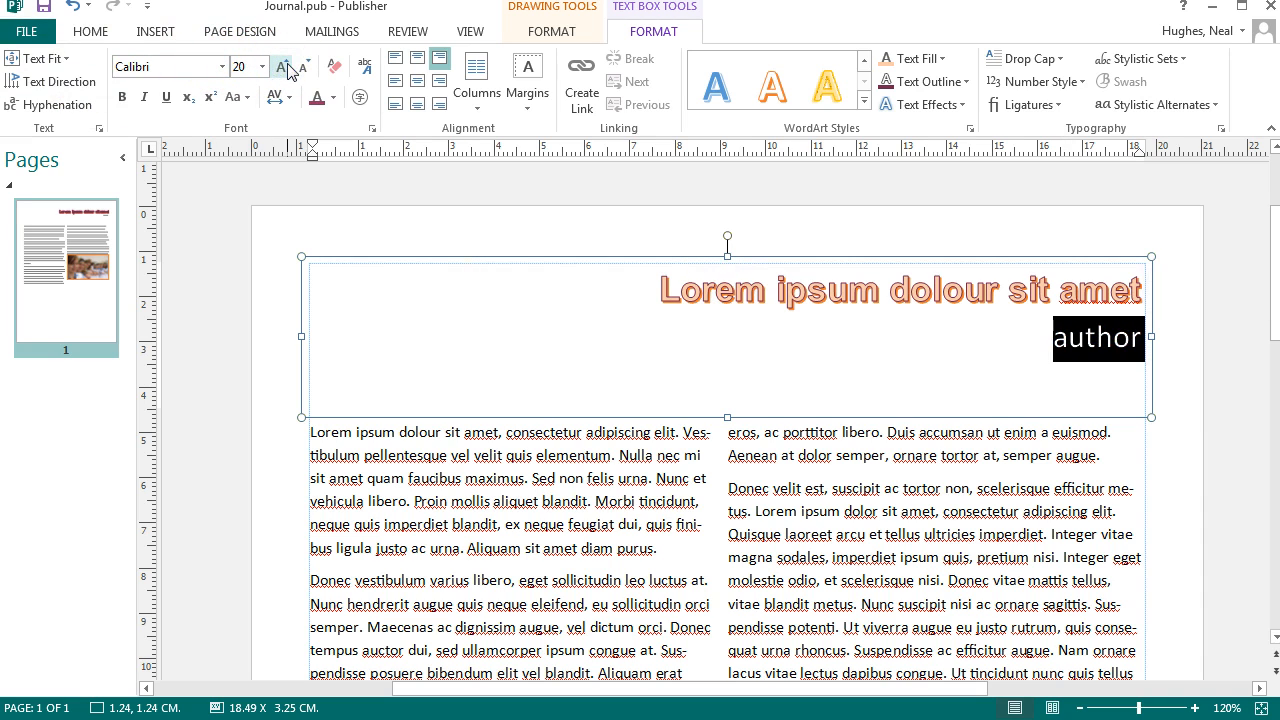
left_click(864, 104)
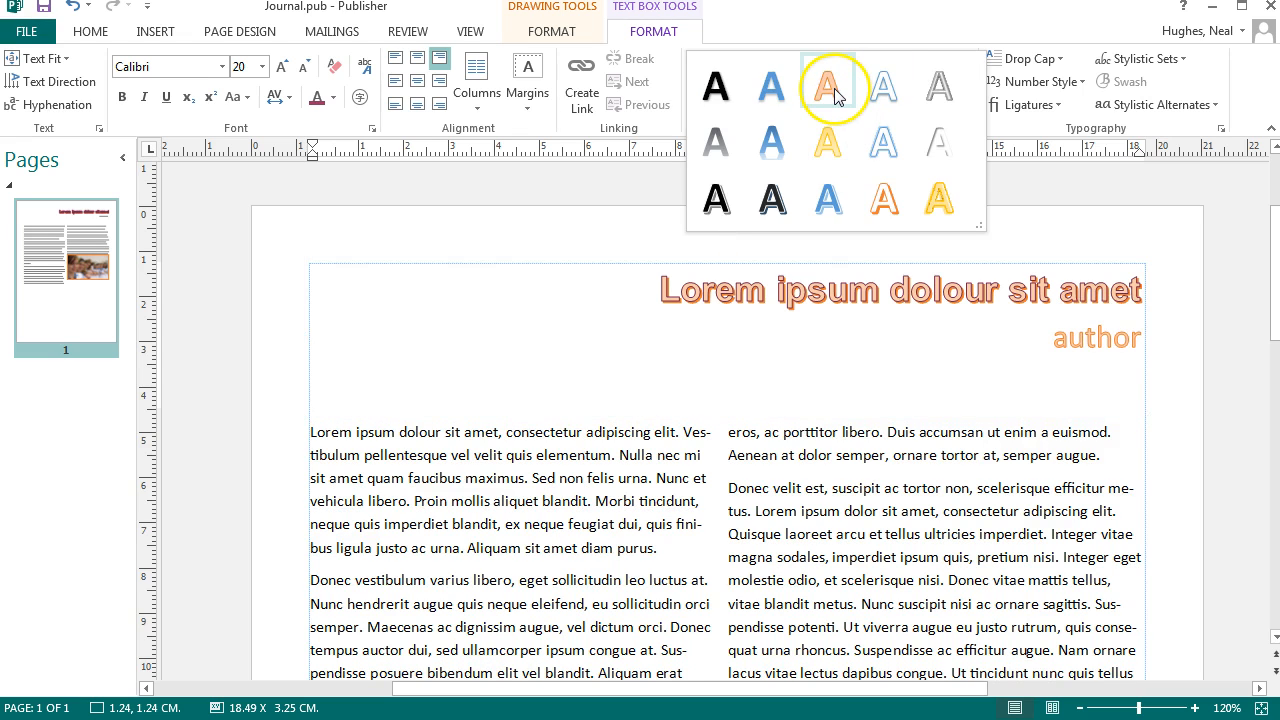
left_click(834, 88)
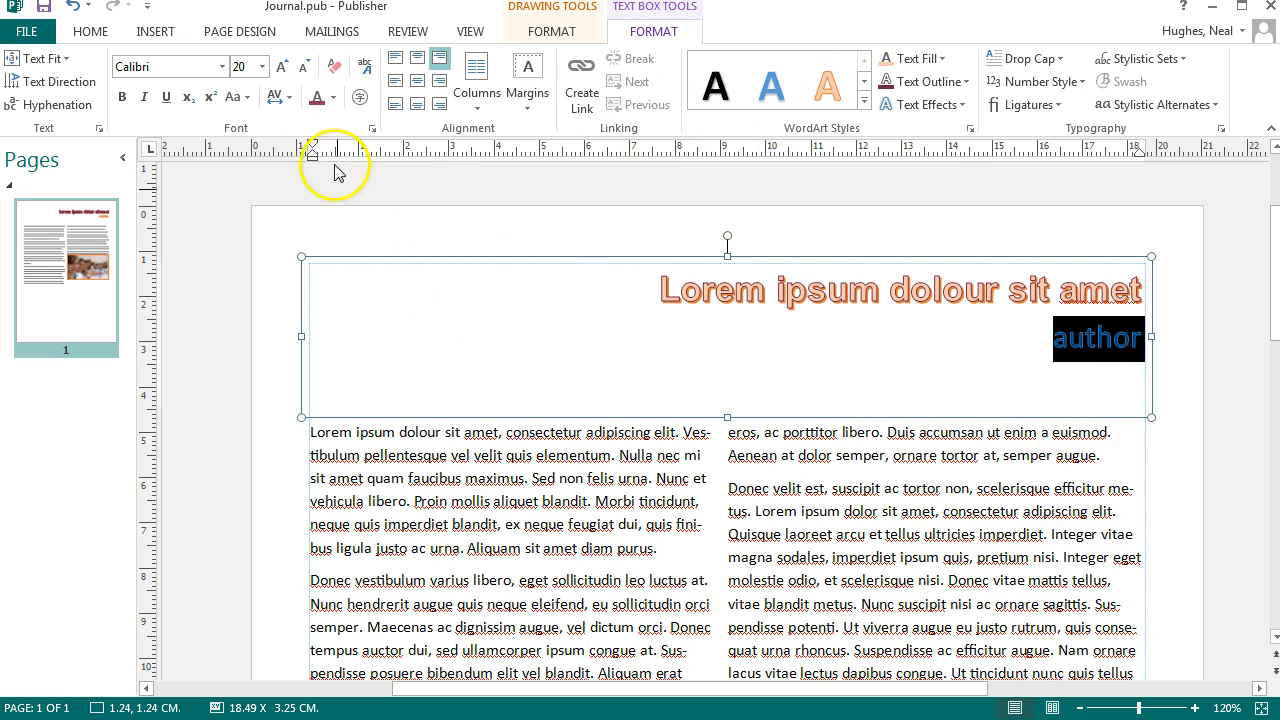
Step: Change the author line's font color to the standard blue
left_click(333, 97)
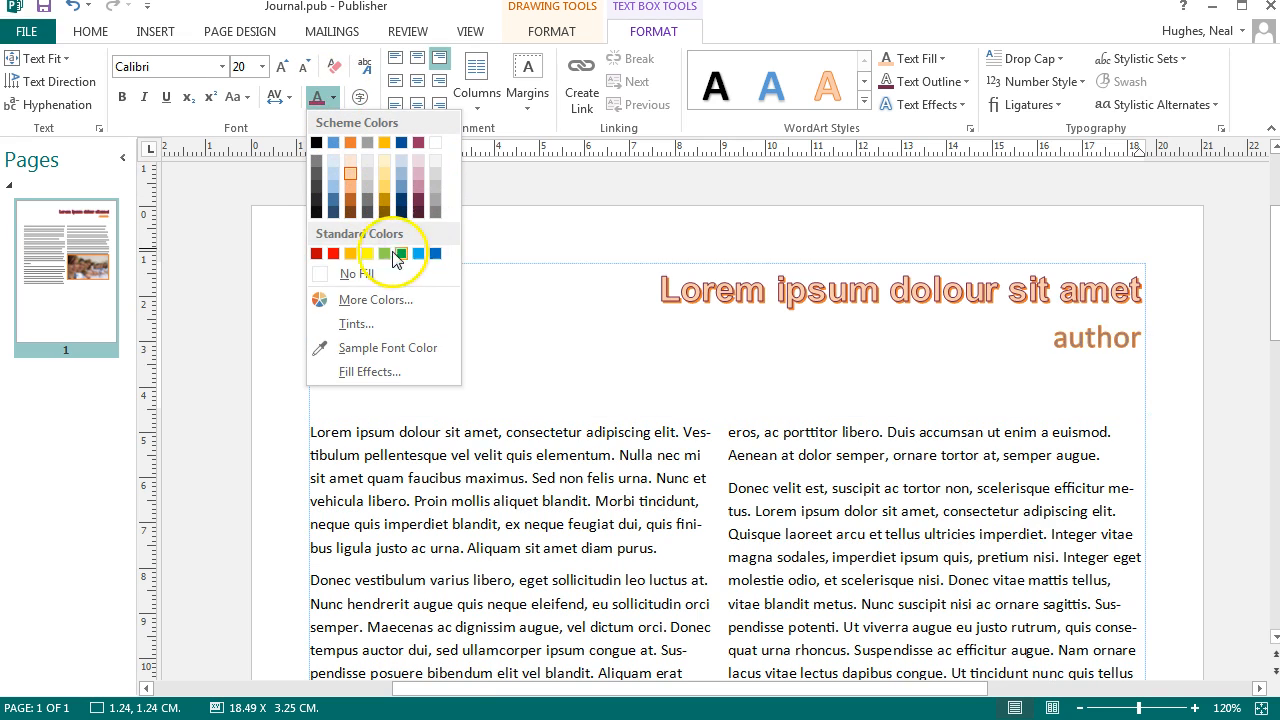
left_click(437, 254)
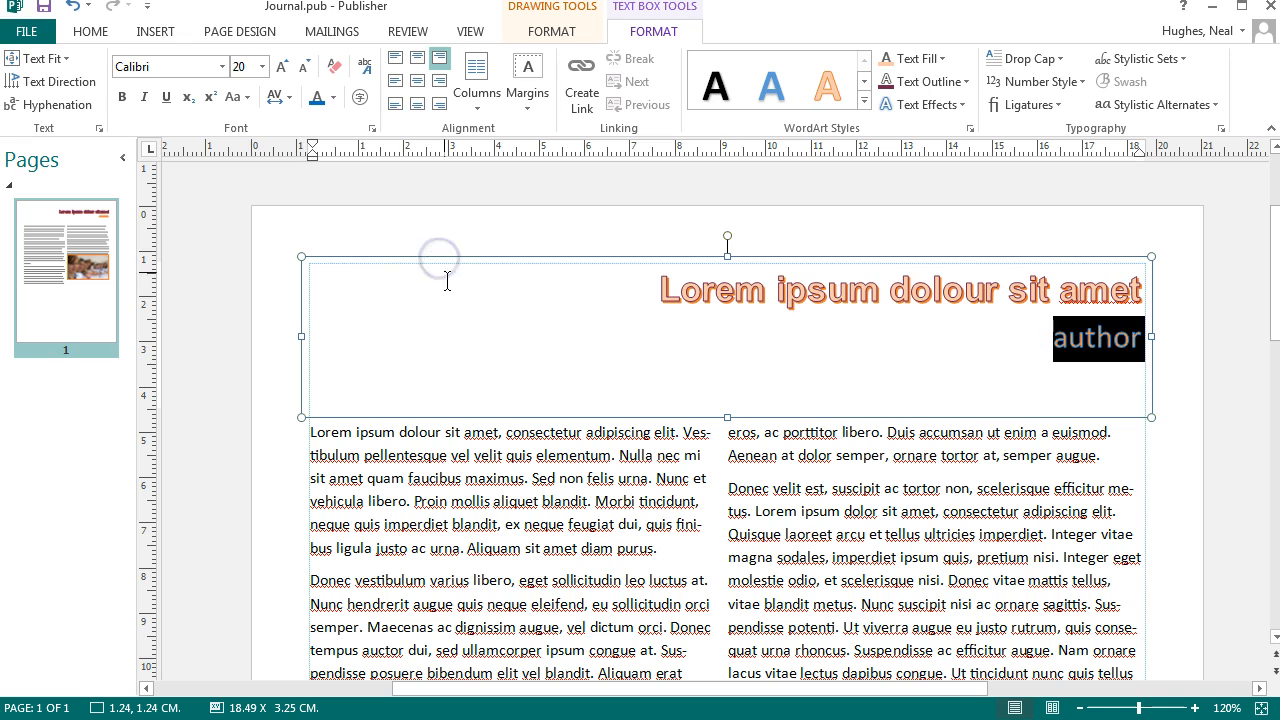
left_click(570, 292)
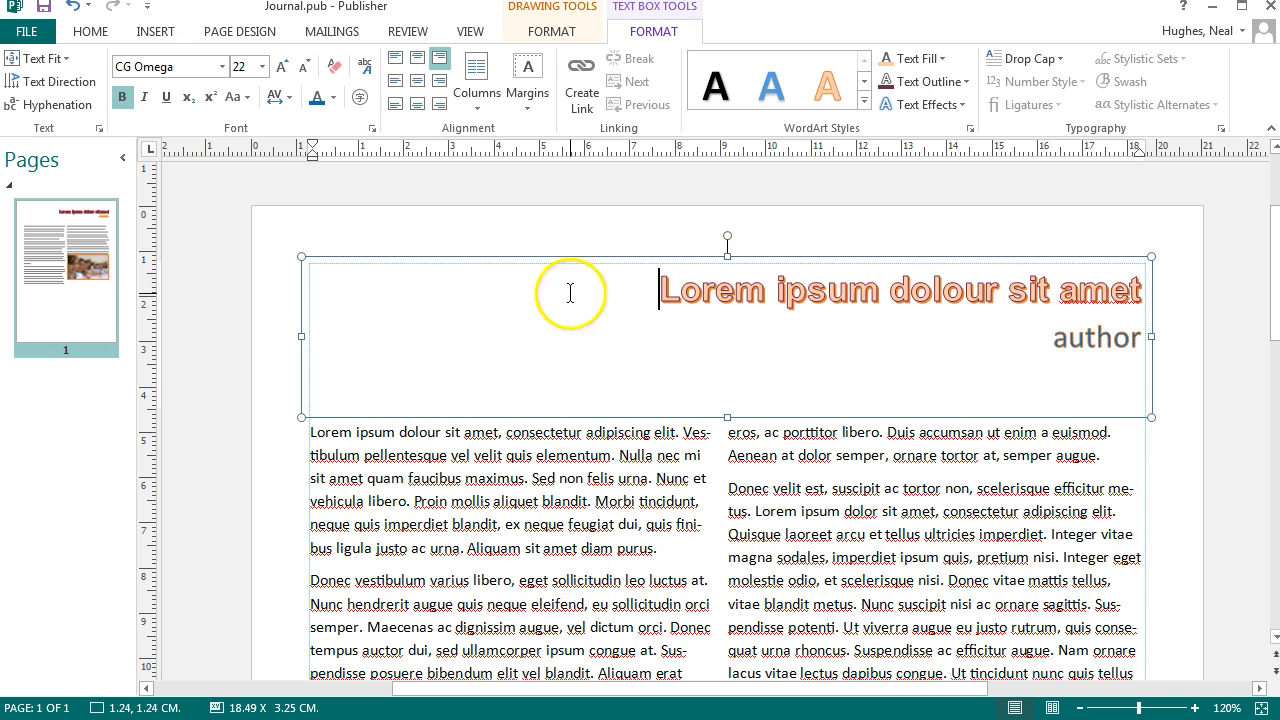
Step: Set the heading text box's text fitting to Best Fit so the title and author line scale to the box
left_click(469, 268)
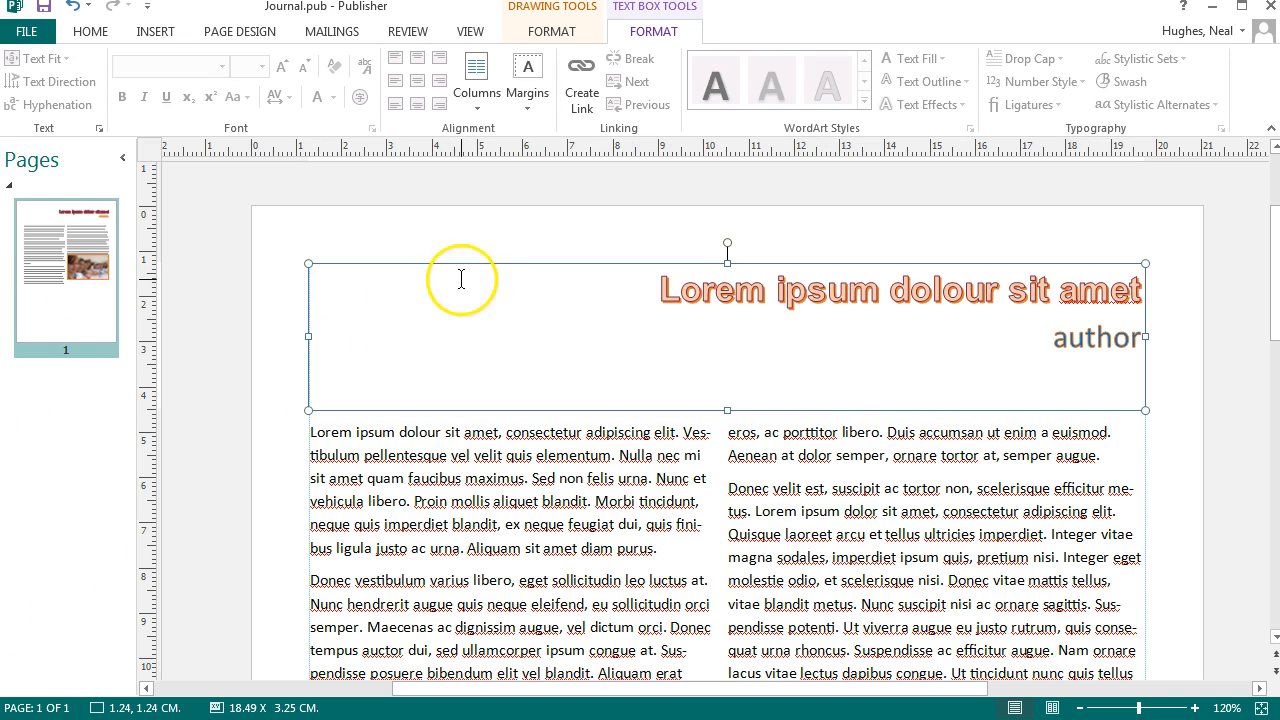
left_click(477, 368)
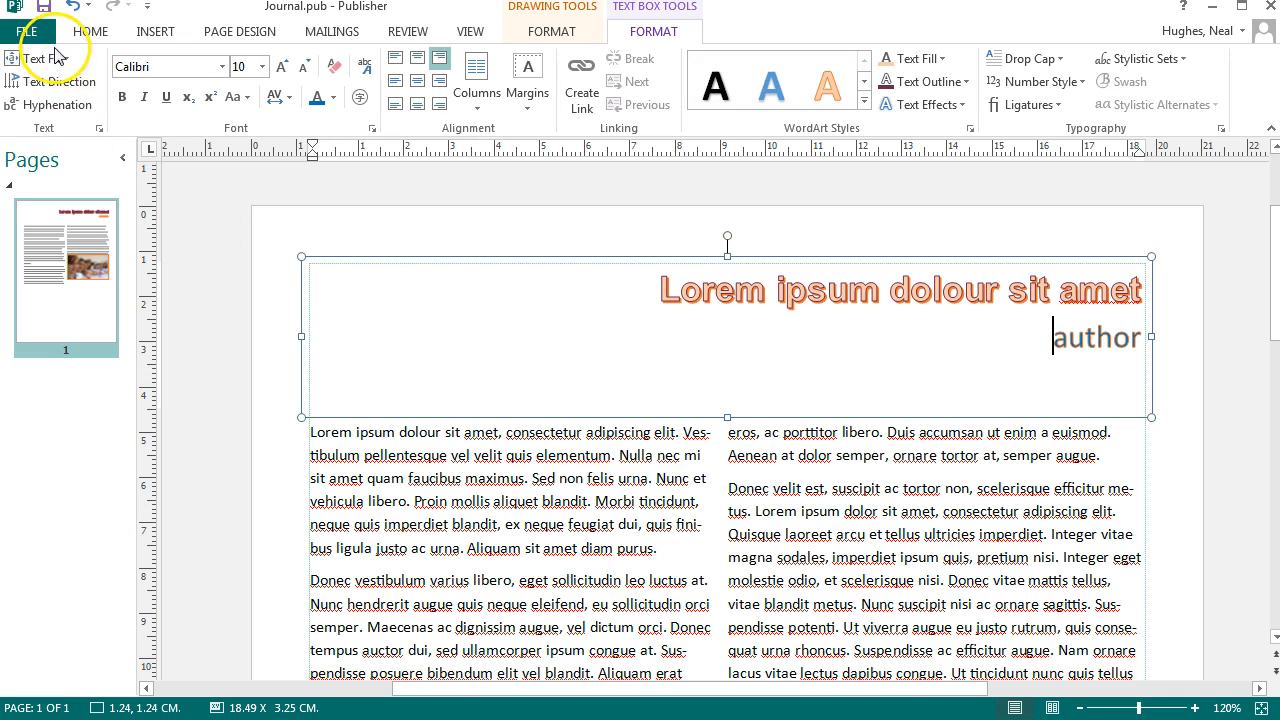
left_click(58, 58)
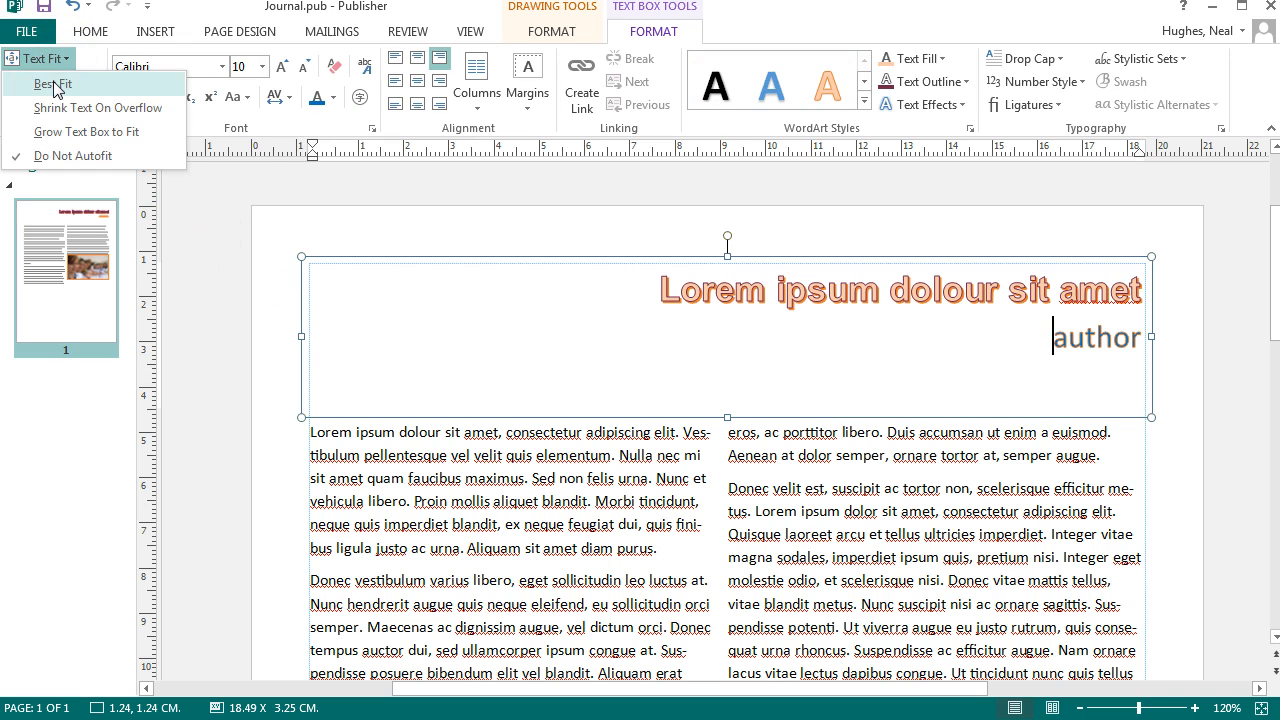
left_click(55, 86)
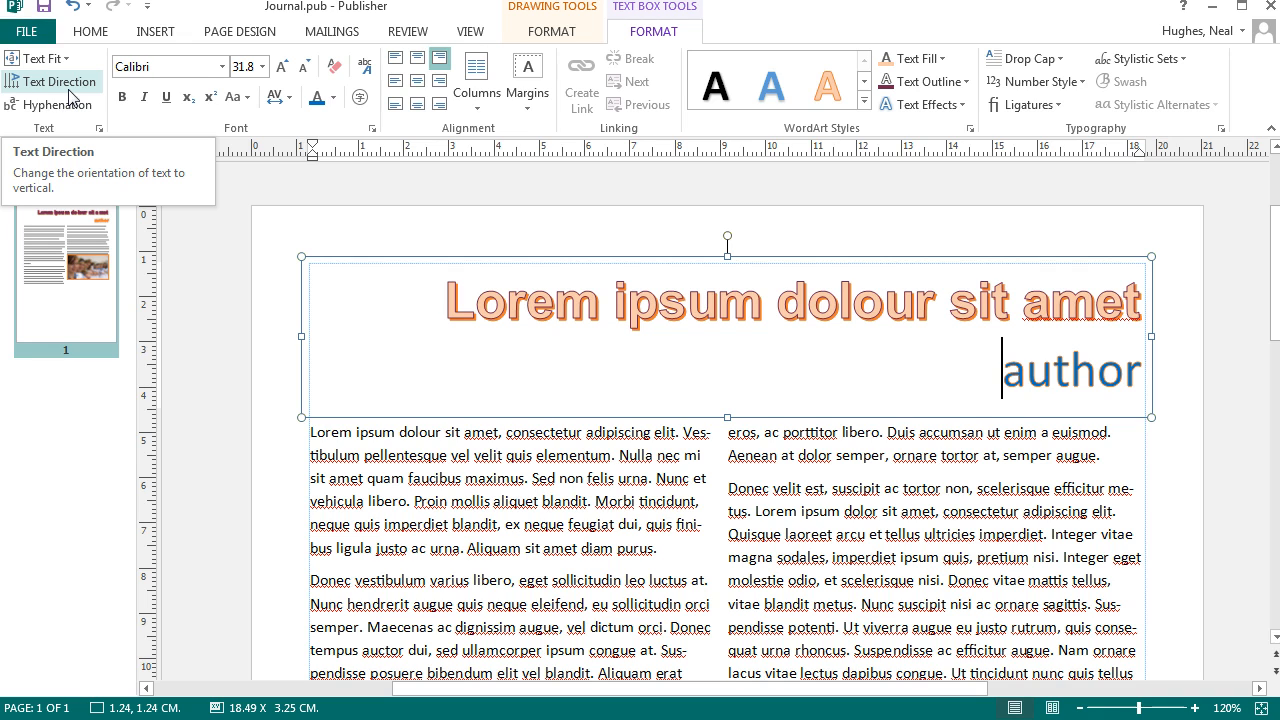
Step: Reduce the heading text box's height to about 2.35 cm by raising its lower edge, and deselect the box
left_click(733, 409)
left_click_drag(733, 409, 737, 377)
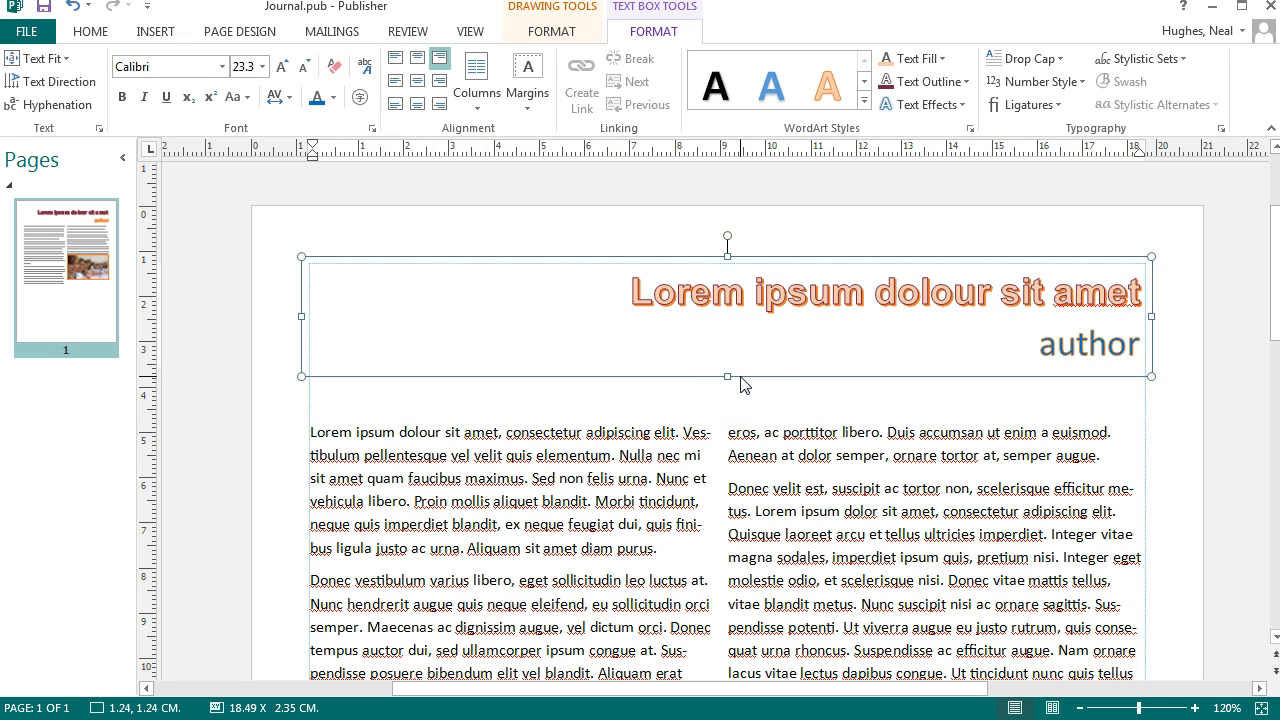
left_click(266, 340)
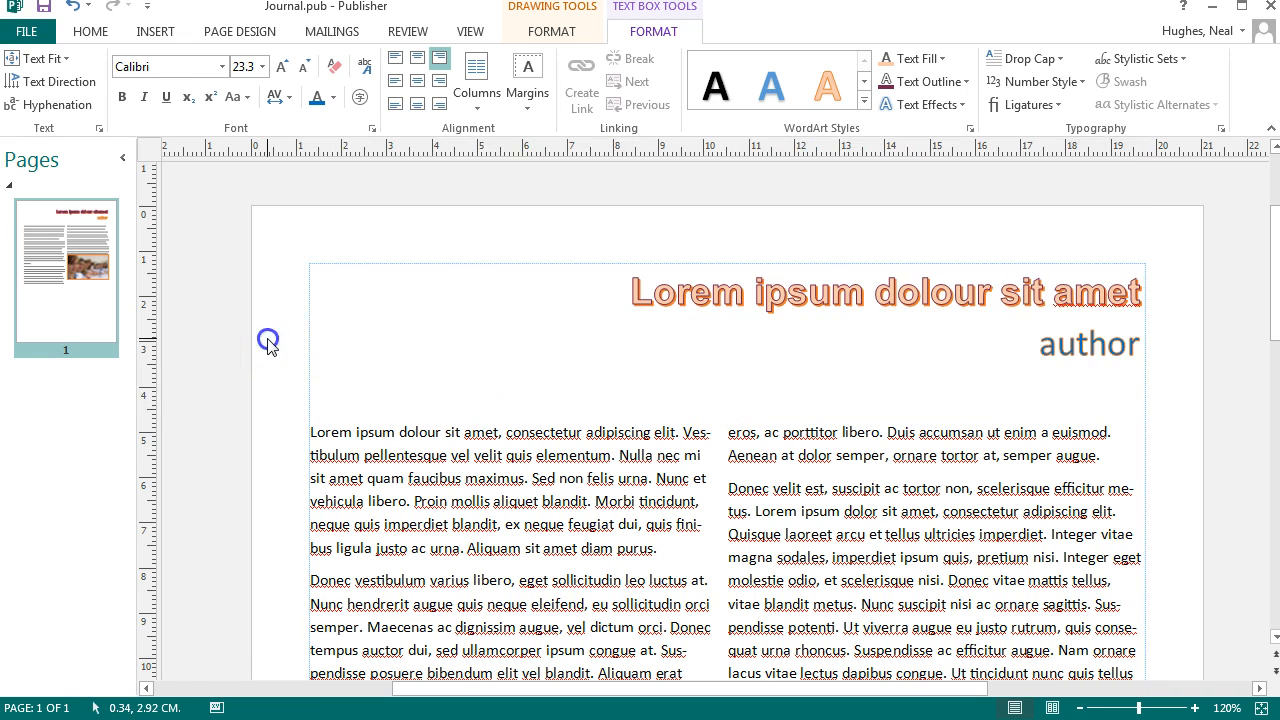